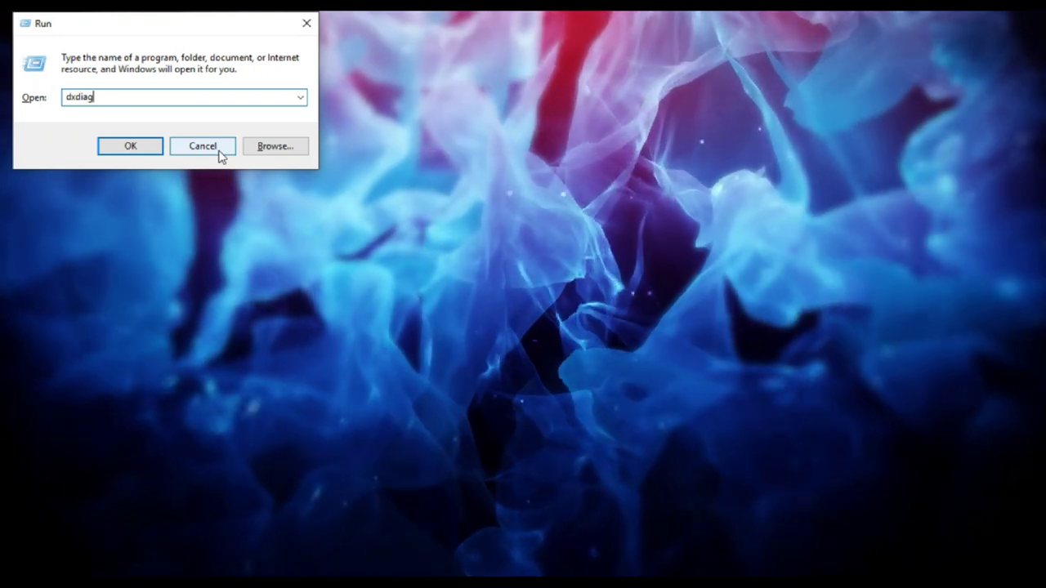
Step: Run dxdiag to open the DirectX Diagnostic Tool and examine its system, display, sound and input information
{"action": "left_click", "coordinate": [219, 155]}
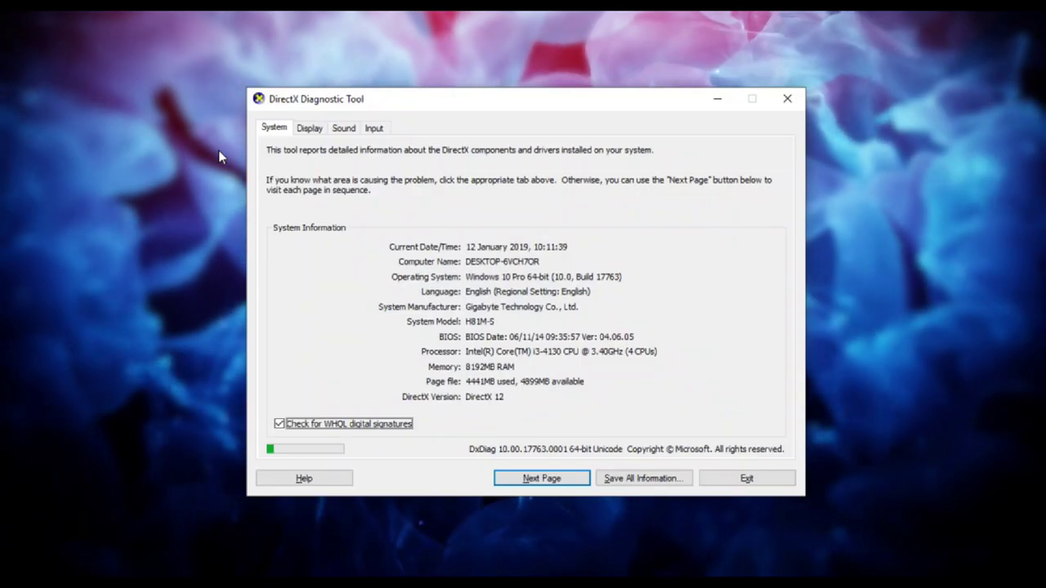
{"action": "left_click_drag", "start_coordinate": [322, 100], "coordinate": [316, 69]}
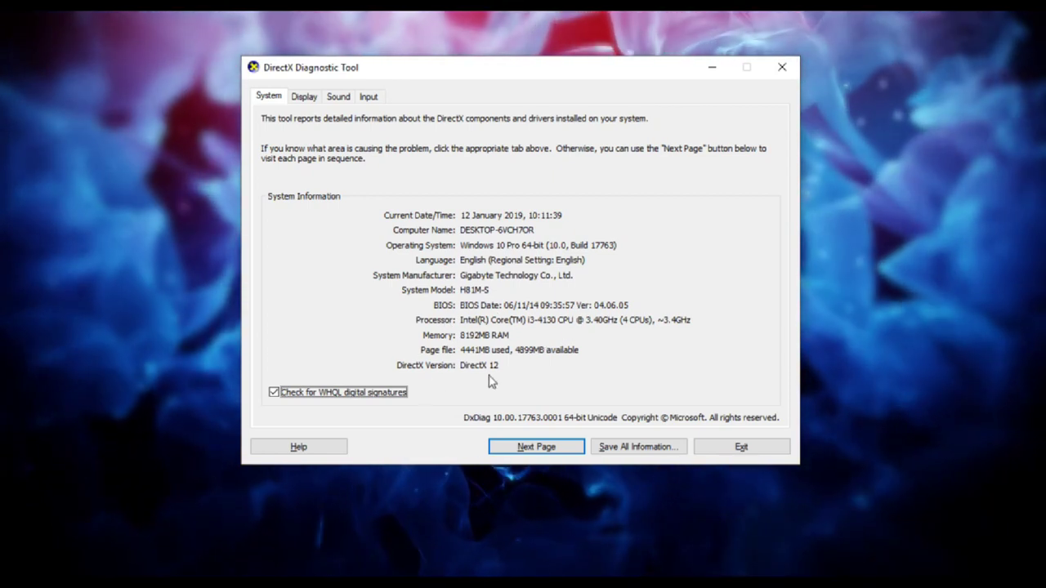
{"action": "left_click", "coordinate": [304, 96]}
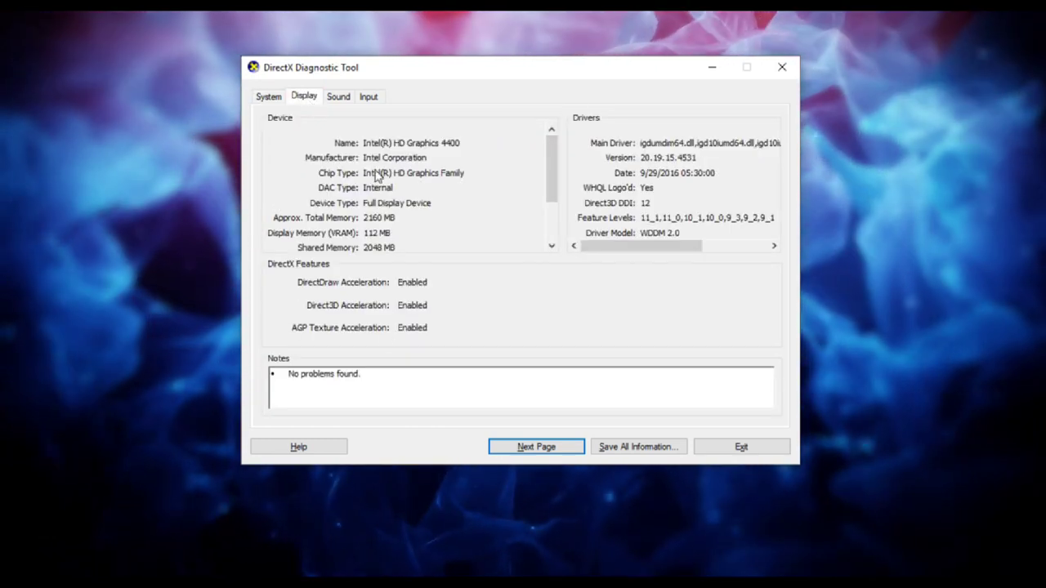
{"action": "left_click", "coordinate": [338, 97]}
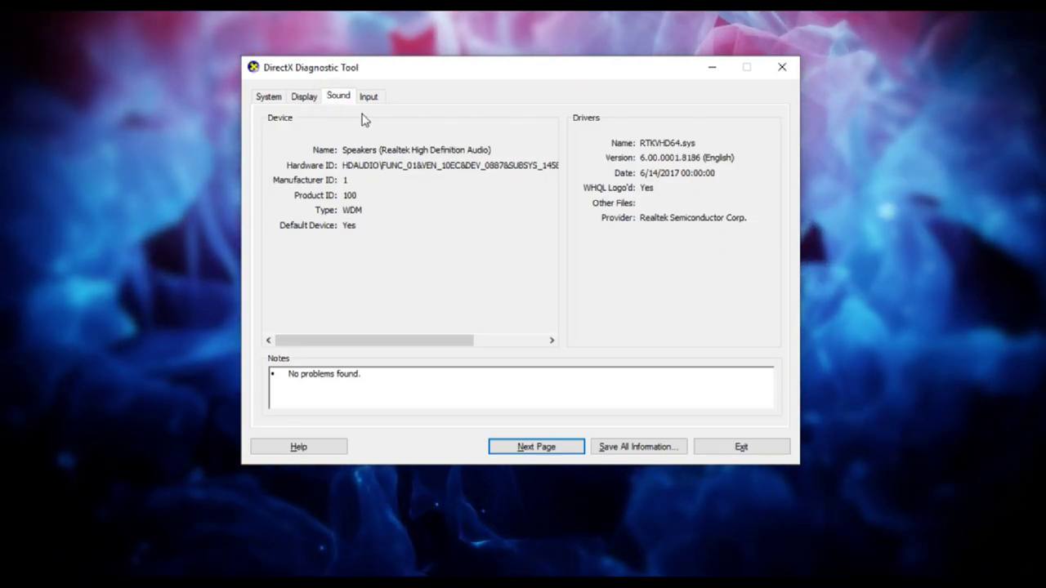
{"action": "left_click", "coordinate": [368, 97]}
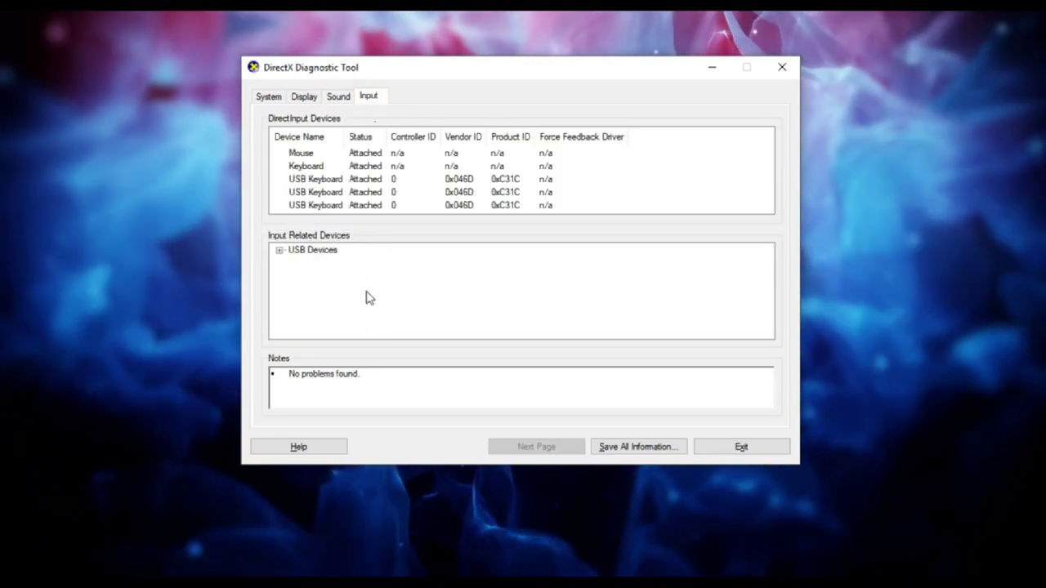
{"action": "left_click", "coordinate": [269, 96]}
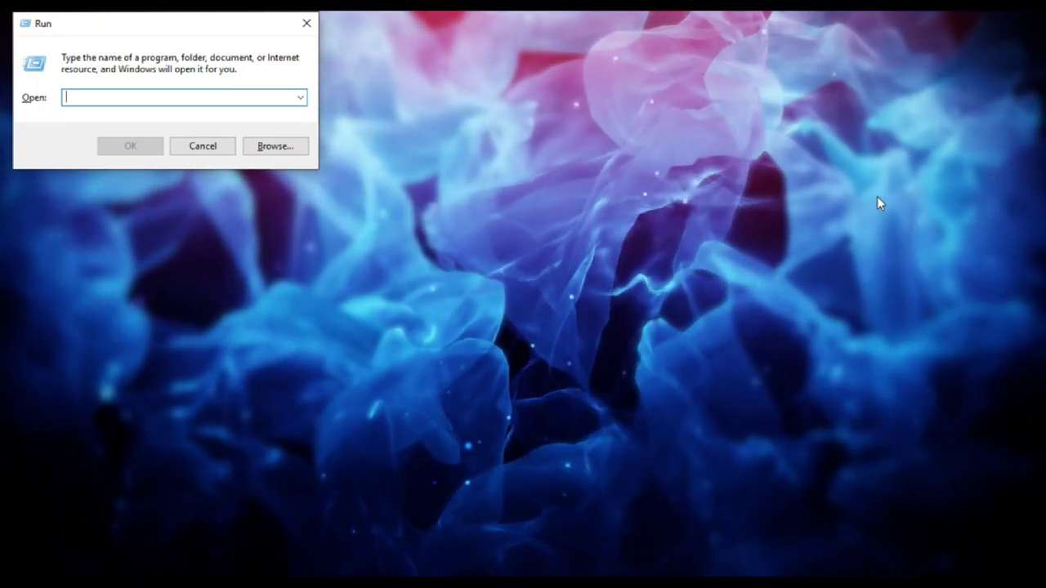
Step: Open Disk Cleanup with the Run command cleanmgr and choose drive C: as the drive to clean up
{"action": "type", "text": "cleanmgr"}
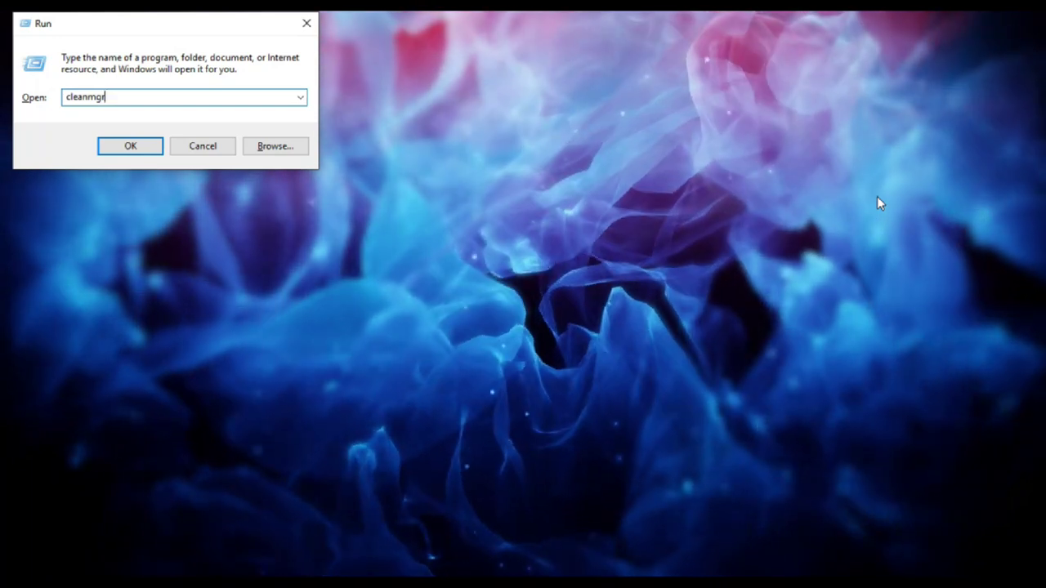
{"action": "key", "text": "Return"}
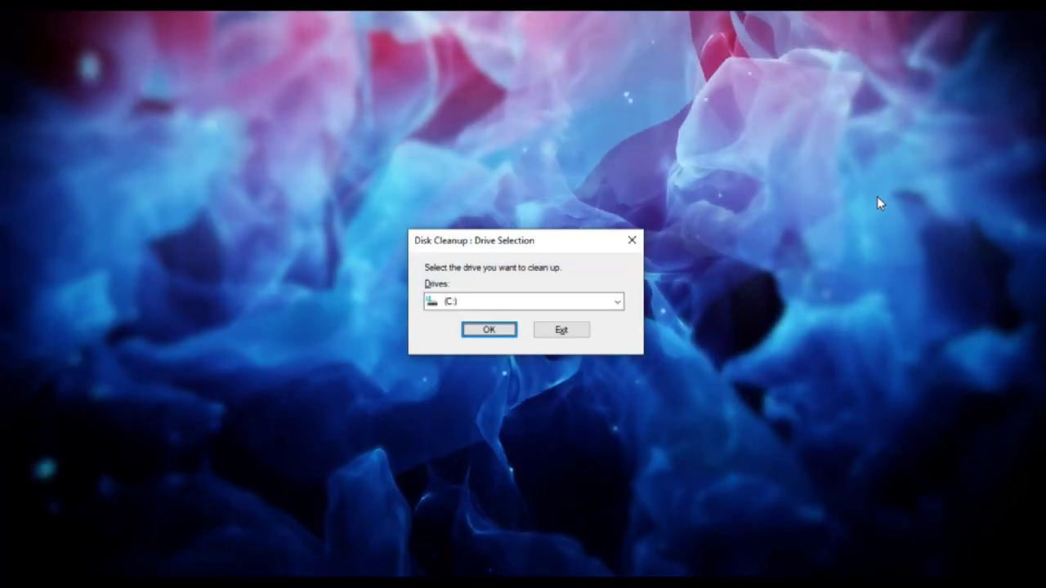
{"action": "left_click_drag", "start_coordinate": [507, 245], "coordinate": [466, 163]}
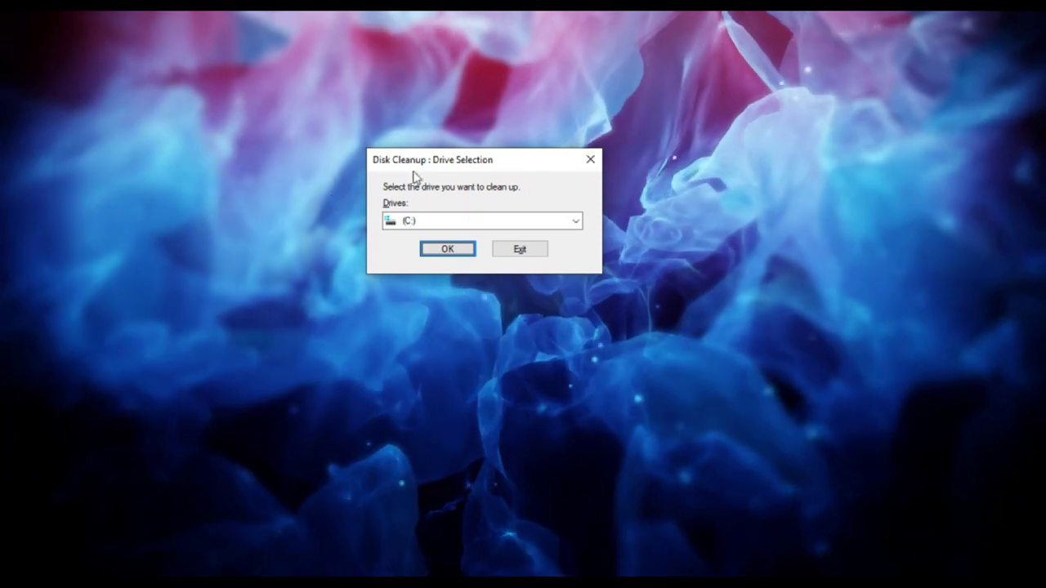
{"action": "left_click", "coordinate": [572, 226]}
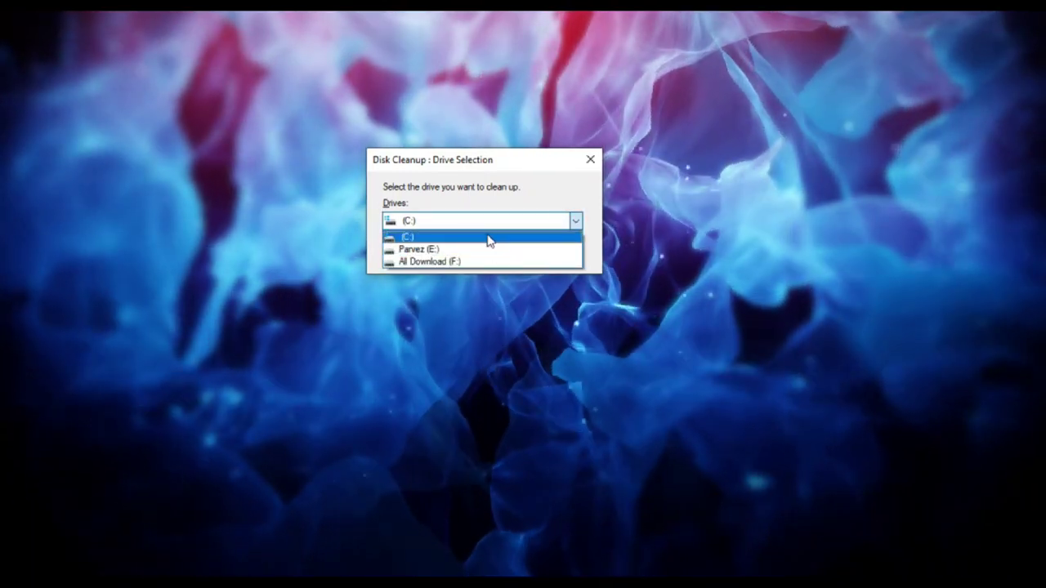
{"action": "left_click", "coordinate": [487, 236]}
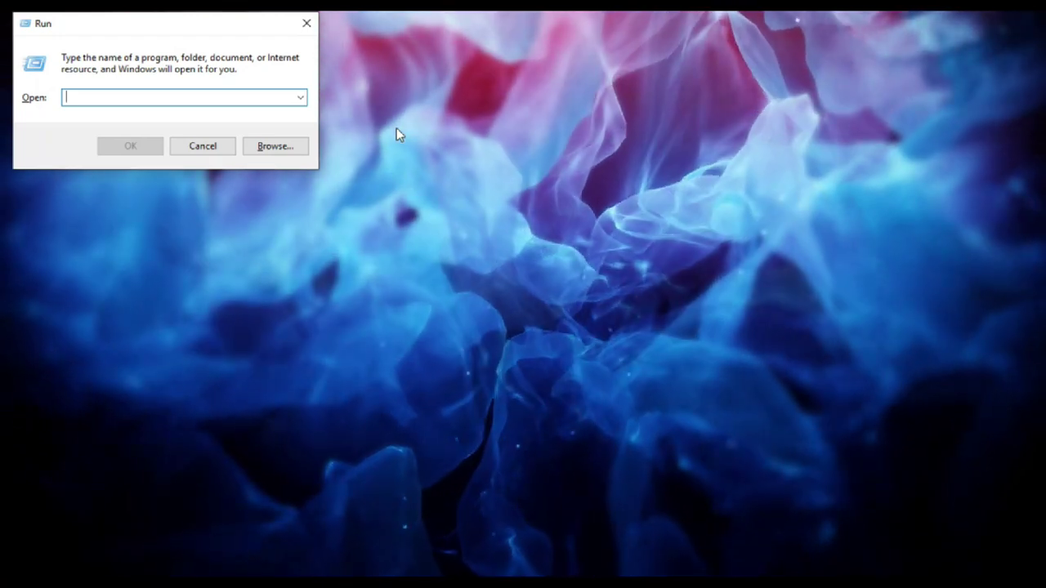
Step: Open Disk Management with the Run command diskmgmt.msc and move its window higher on the desktop
{"action": "type", "text": "diskmgmt.msc"}
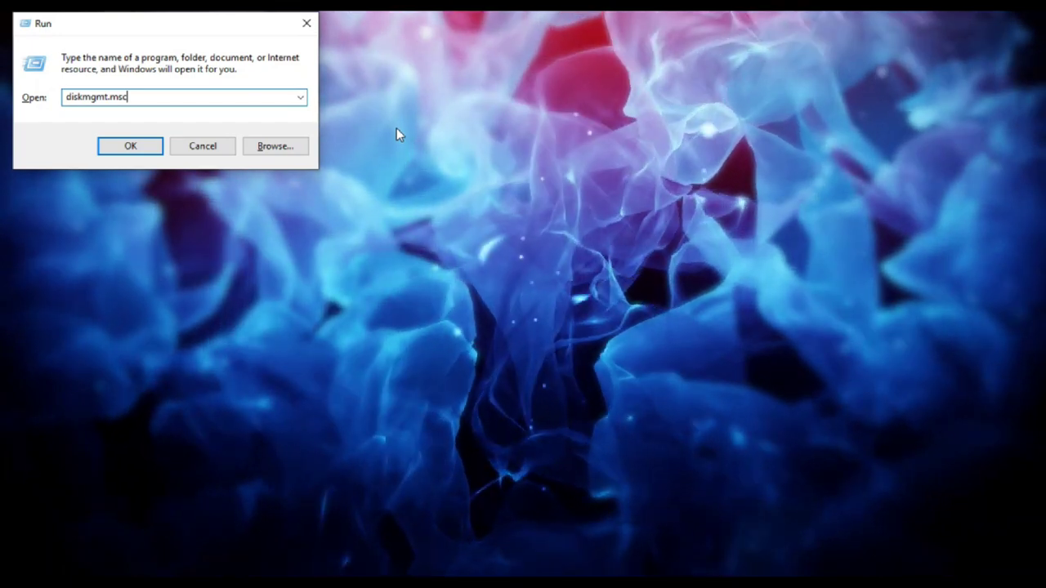
{"action": "key", "text": "Return"}
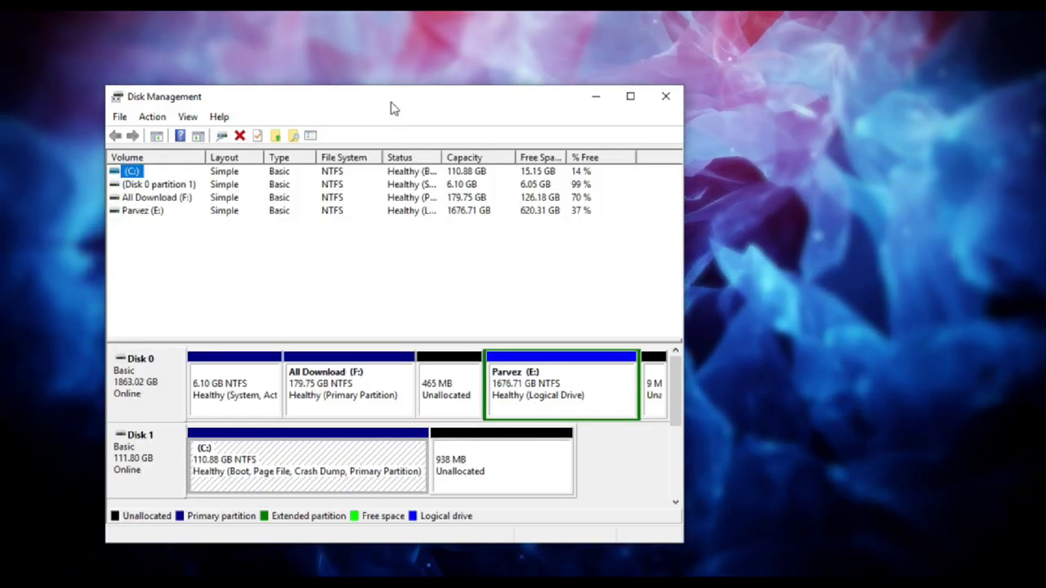
{"action": "left_click_drag", "start_coordinate": [390, 108], "coordinate": [458, 63]}
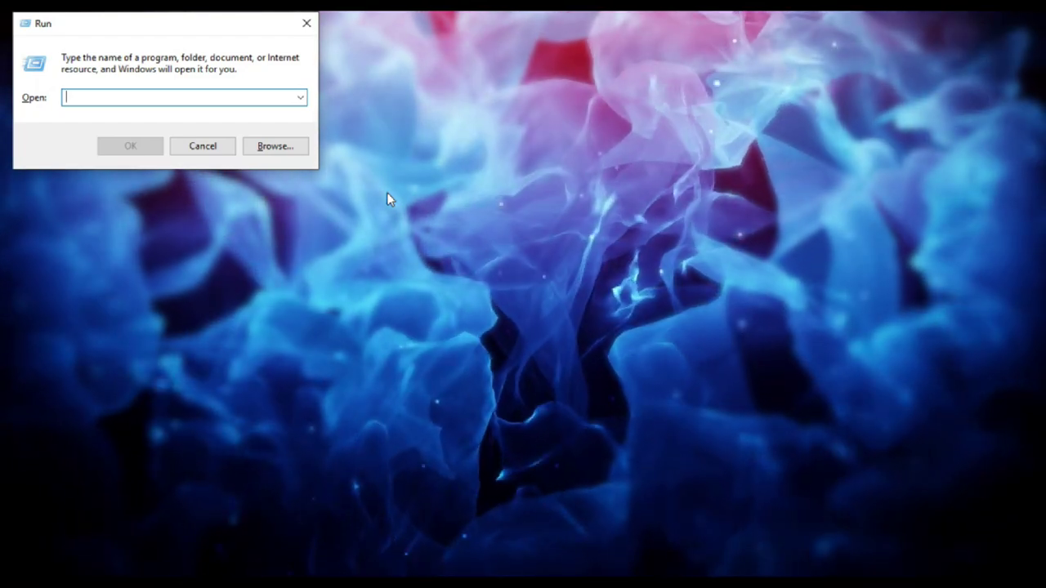
Step: Enter the commands shutdown, logoff and shutdown -r one after another in the Run dialog
{"action": "type", "text": "shutdown"}
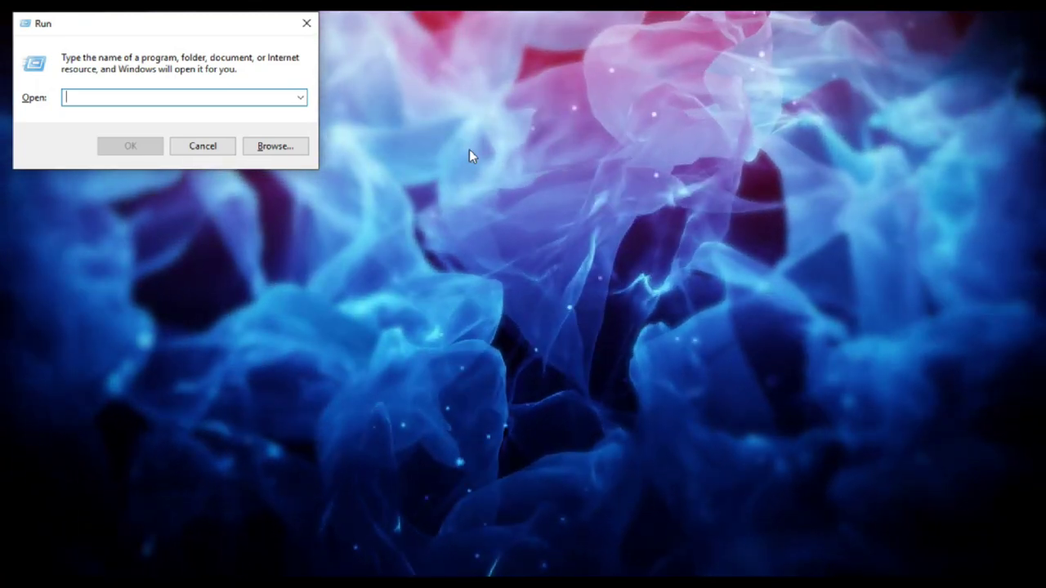
{"action": "type", "text": "logoff"}
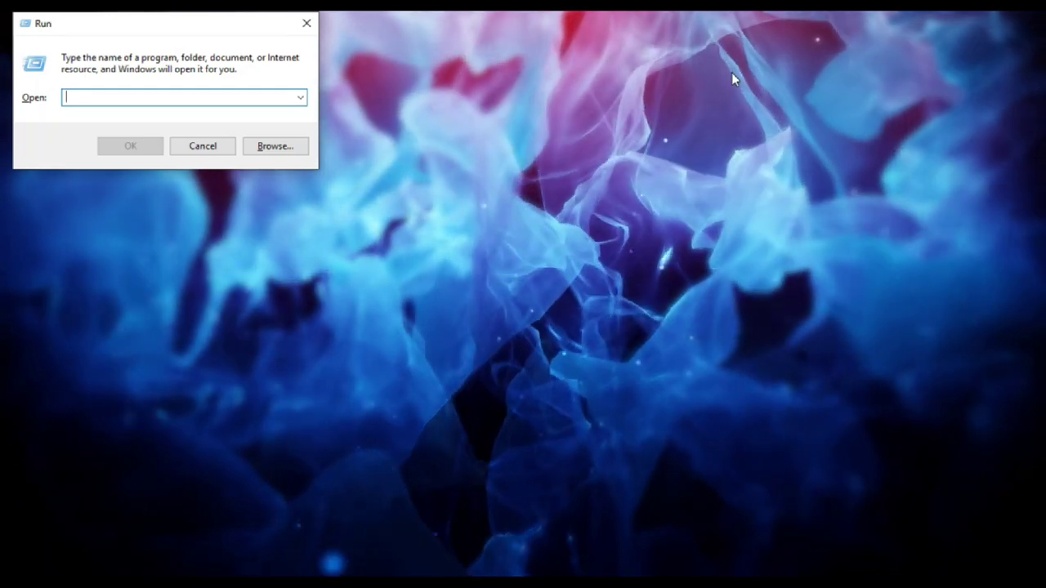
{"action": "type", "text": "shutdown -r"}
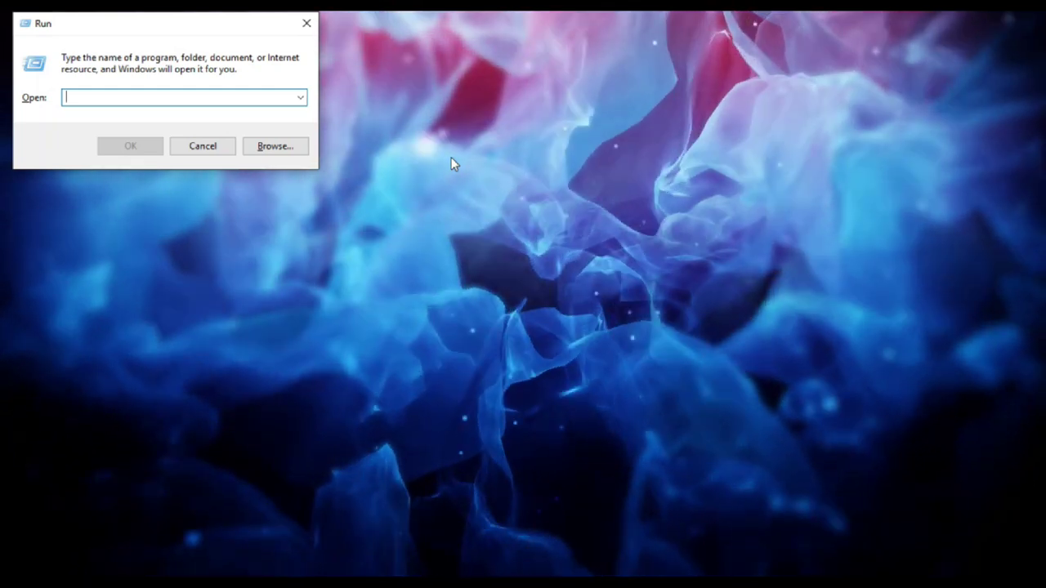
Step: Open WordPad with the Run command write and close its test document containing jhj without saving
{"action": "type", "text": "write"}
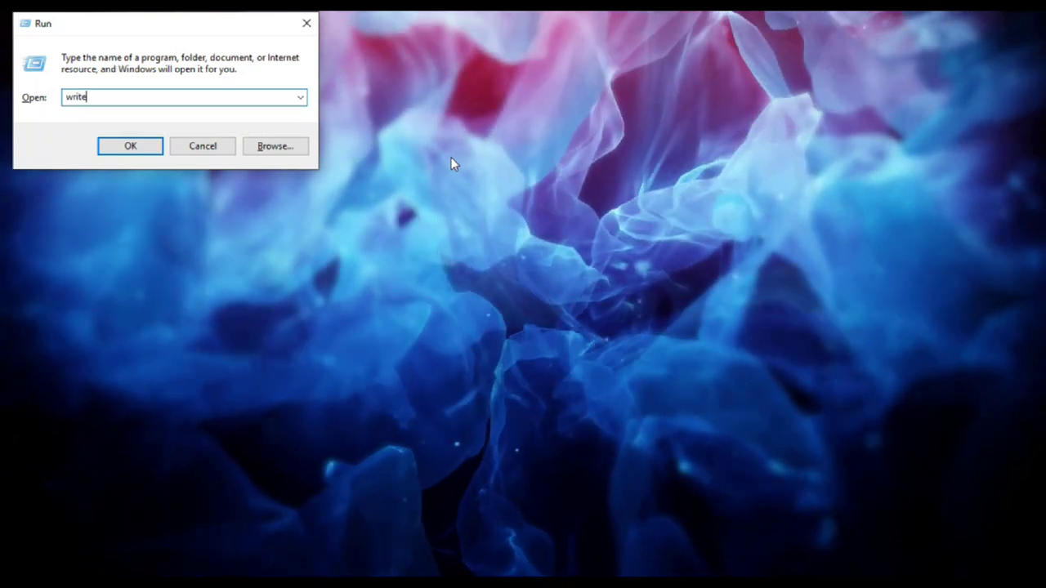
{"action": "key", "text": "Return"}
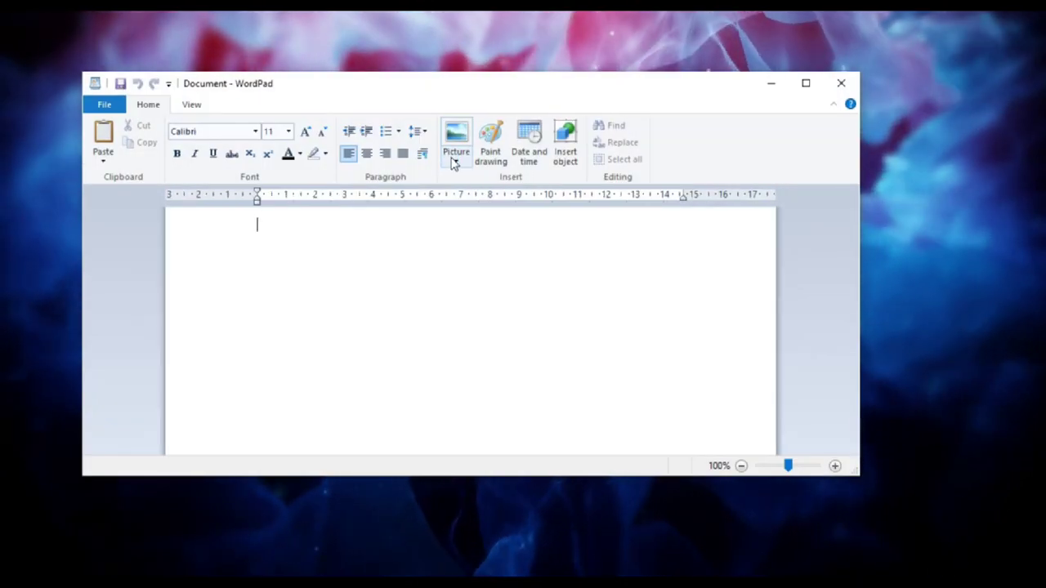
{"action": "type", "text": "jh"}
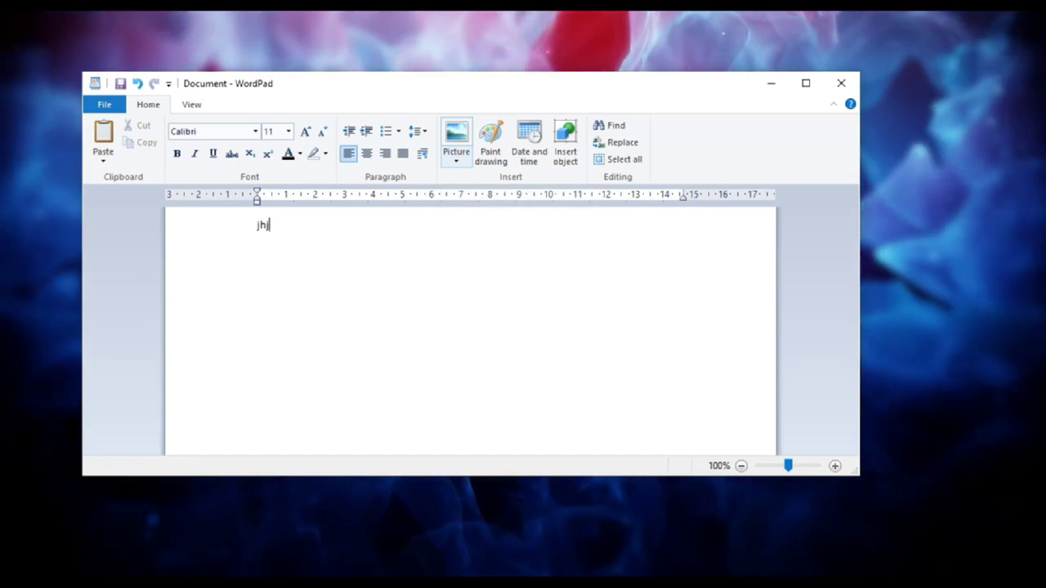
{"action": "left_click", "coordinate": [842, 86]}
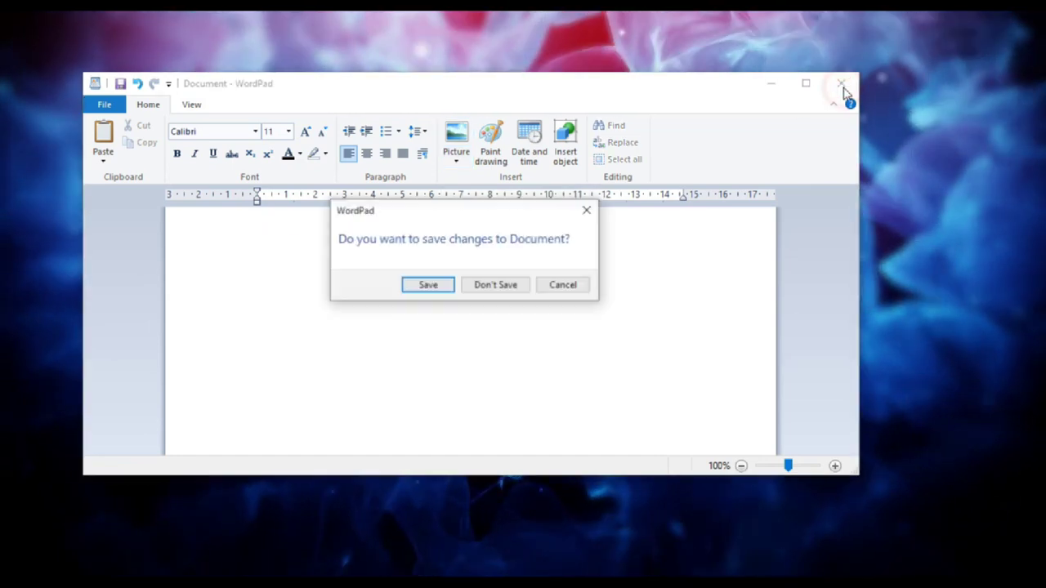
{"action": "left_click", "coordinate": [495, 286]}
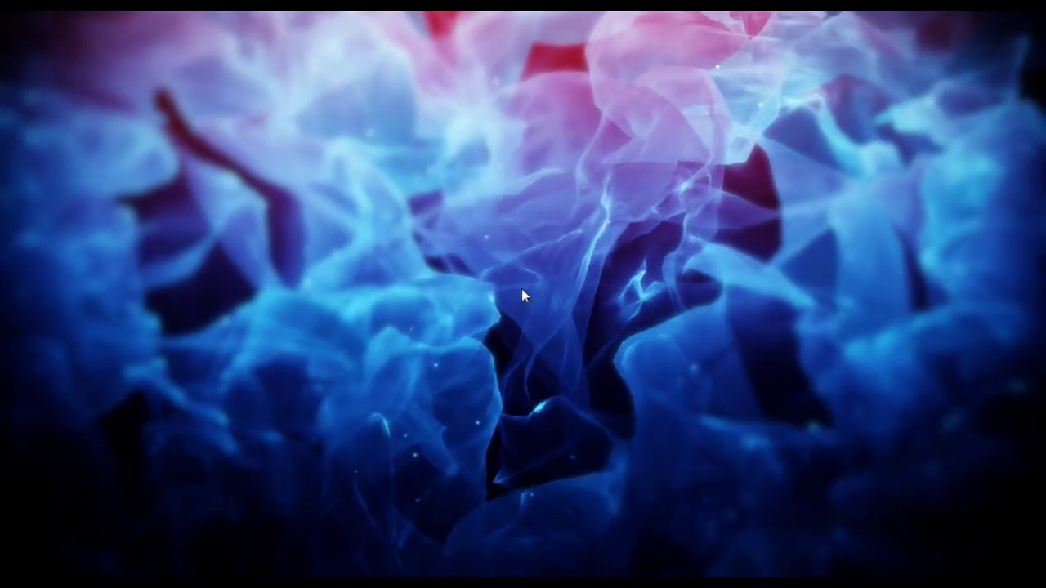
Step: Launch Notepad from the Run dialog with the command notepad
{"action": "key", "text": "super+r"}
{"action": "key", "text": "BackSpace"}
{"action": "type", "text": "notep"}
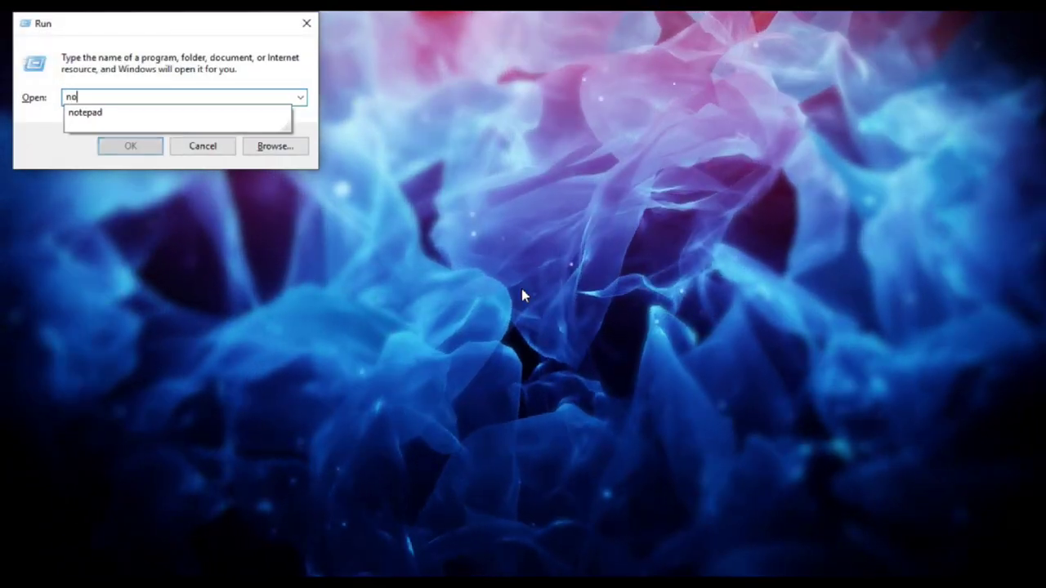
{"action": "type", "text": "ad"}
{"action": "key", "text": "Return"}
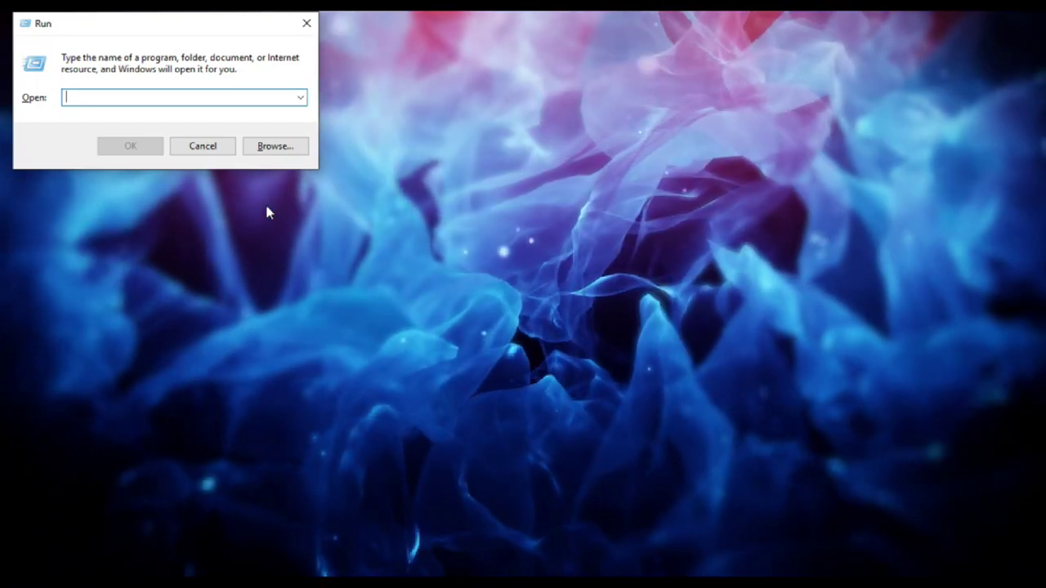
Step: Launch the Firefox browser with the Run command firefox and close its window
{"action": "type", "text": "f"}
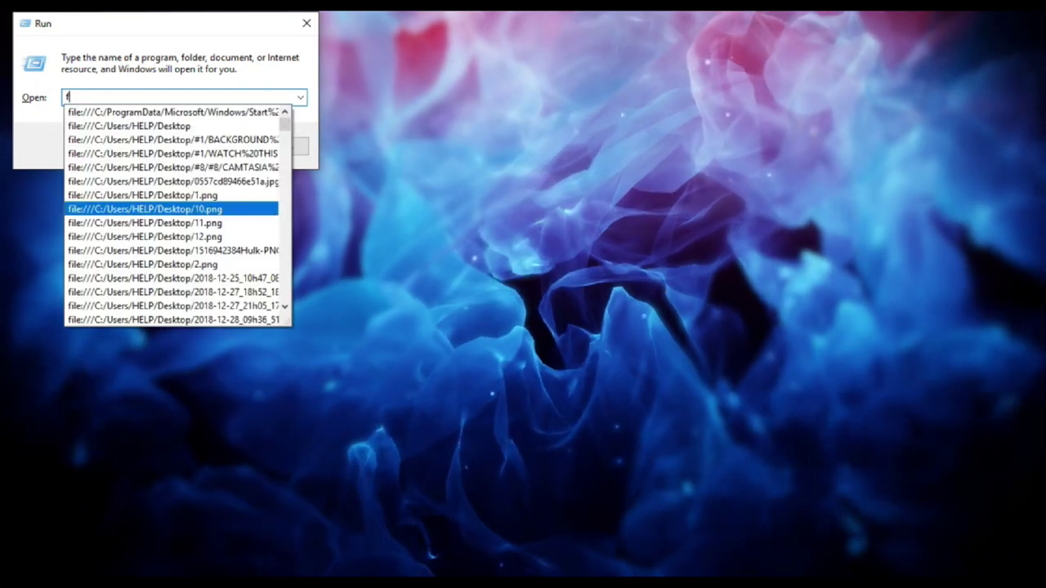
{"action": "type", "text": "irefox"}
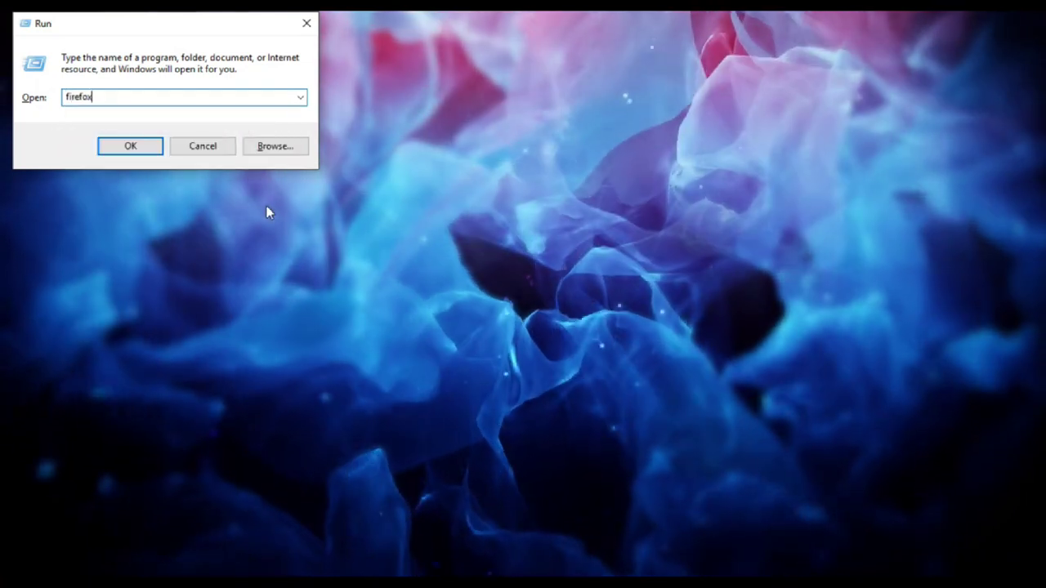
{"action": "key", "text": "Return"}
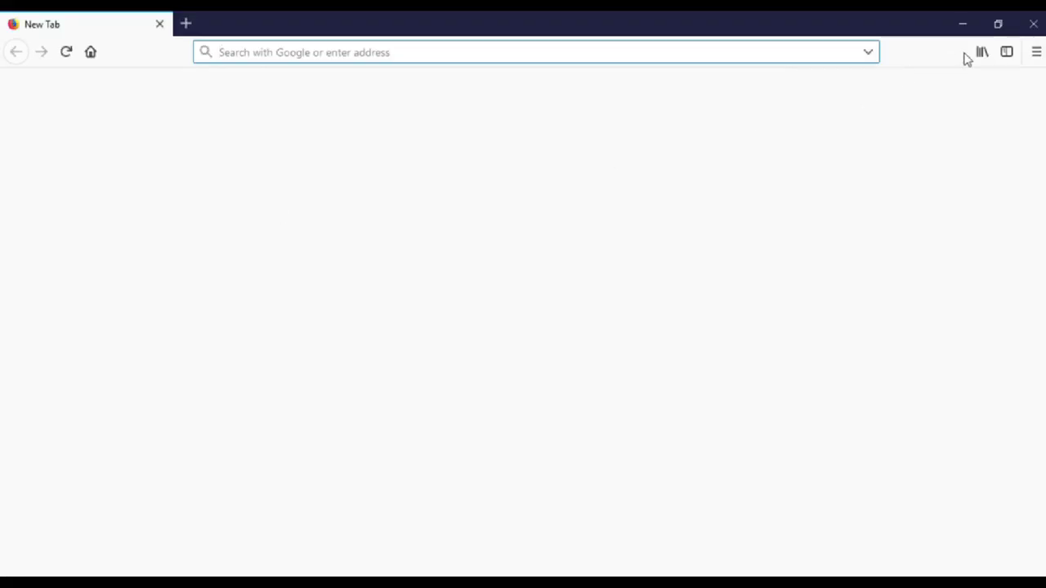
{"action": "left_click", "coordinate": [1029, 25]}
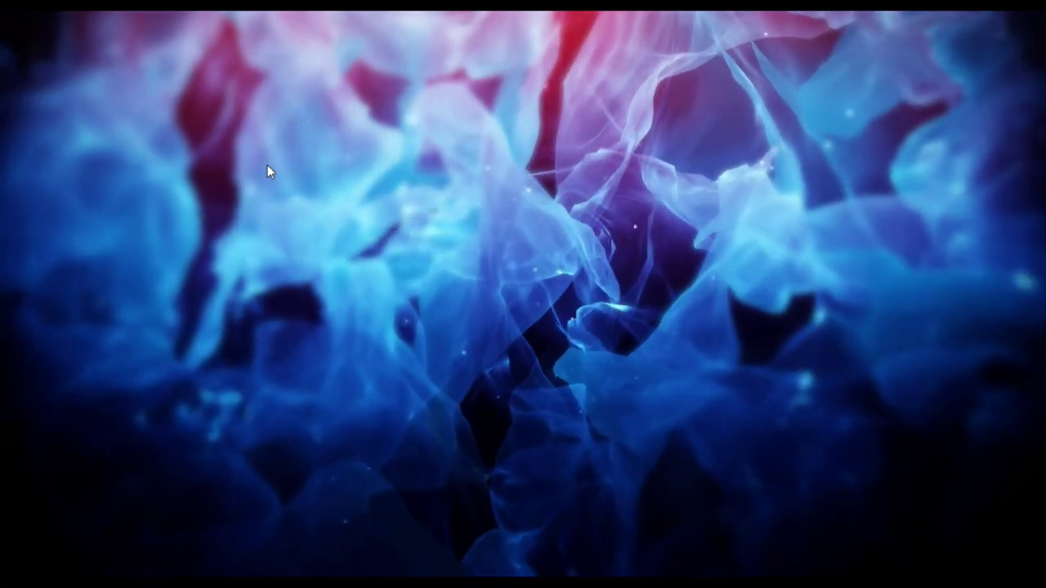
Step: Enter the command chrome in the Run dialog and dismiss the dialog
{"action": "key", "text": "super+r"}
{"action": "type", "text": "chr"}
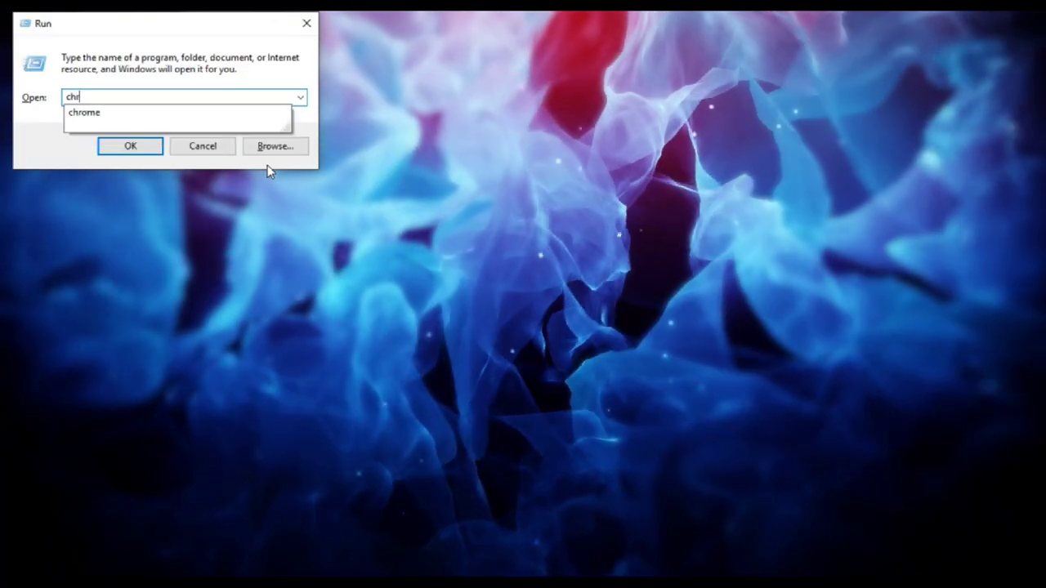
{"action": "type", "text": "ome"}
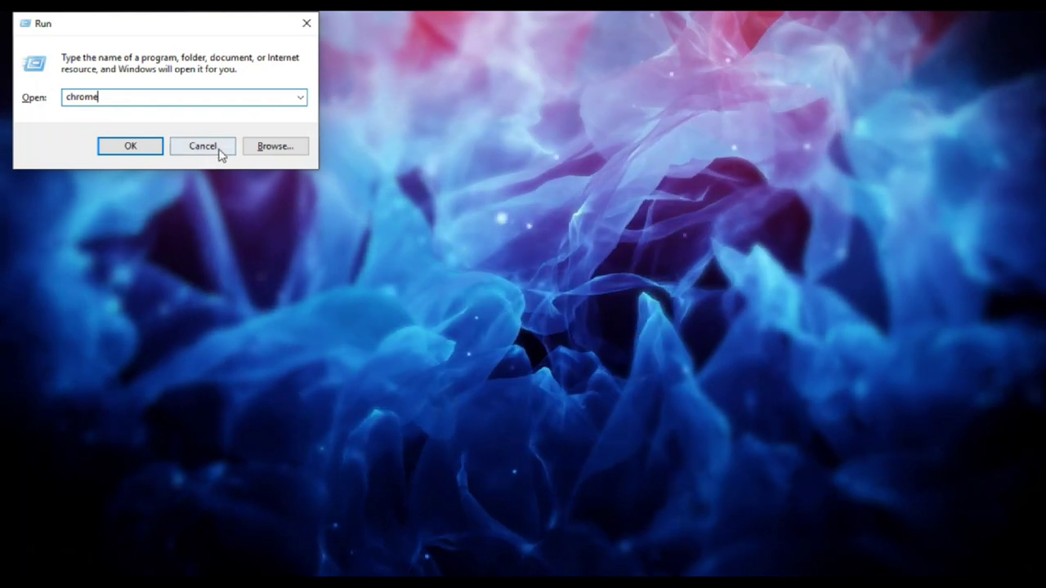
{"action": "left_click", "coordinate": [219, 149]}
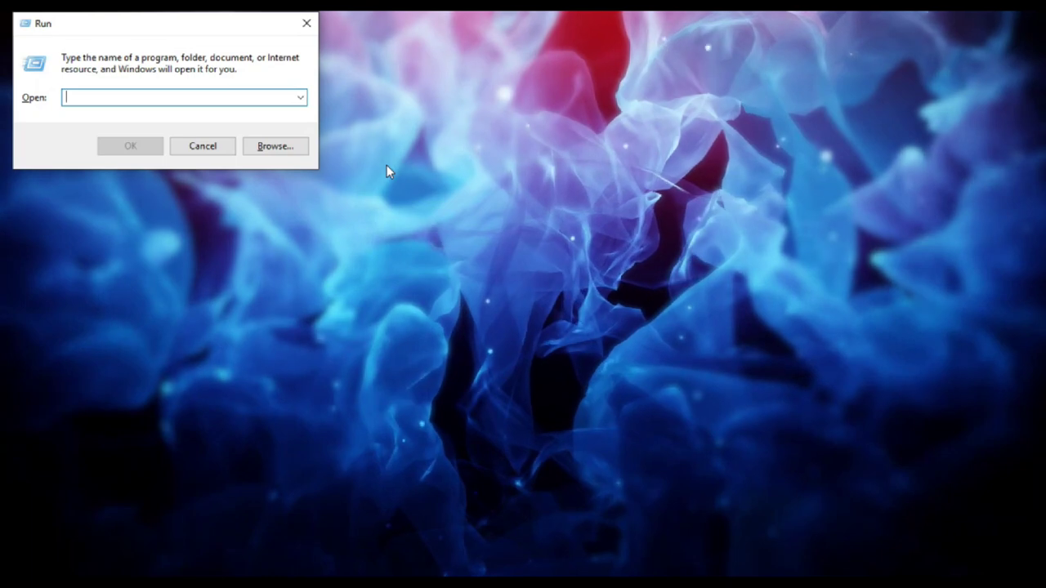
Step: Open File Explorer Options with the Run command control folders and show its folder view settings
{"action": "type", "text": "control folders"}
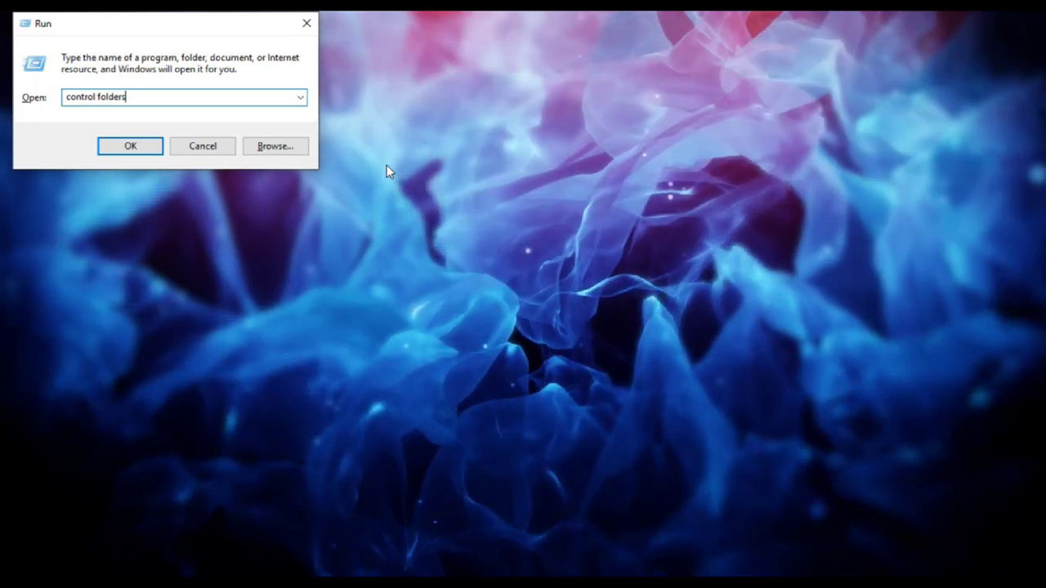
{"action": "key", "text": "Return"}
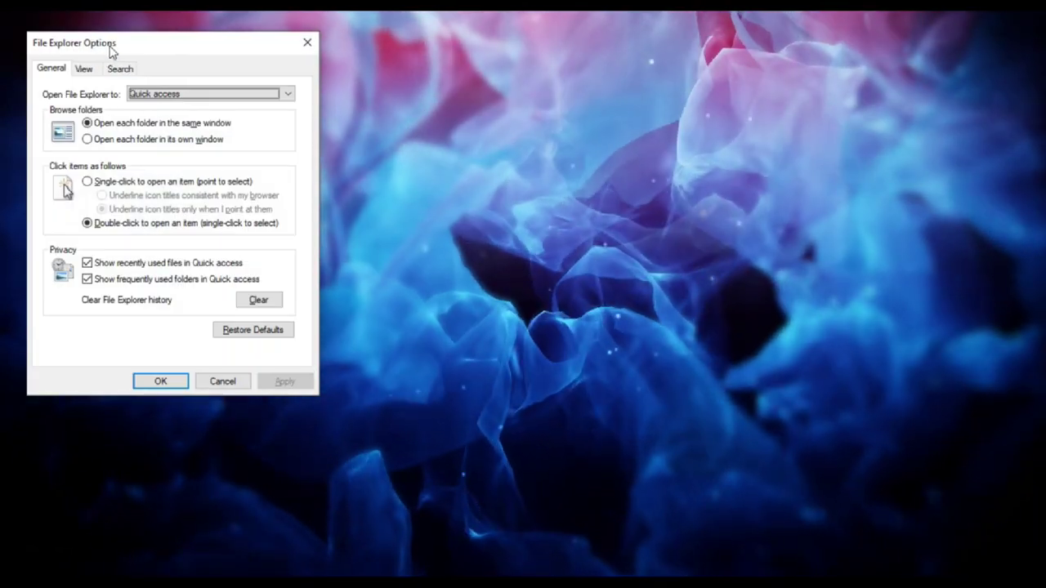
{"action": "left_click_drag", "start_coordinate": [111, 51], "coordinate": [300, 56]}
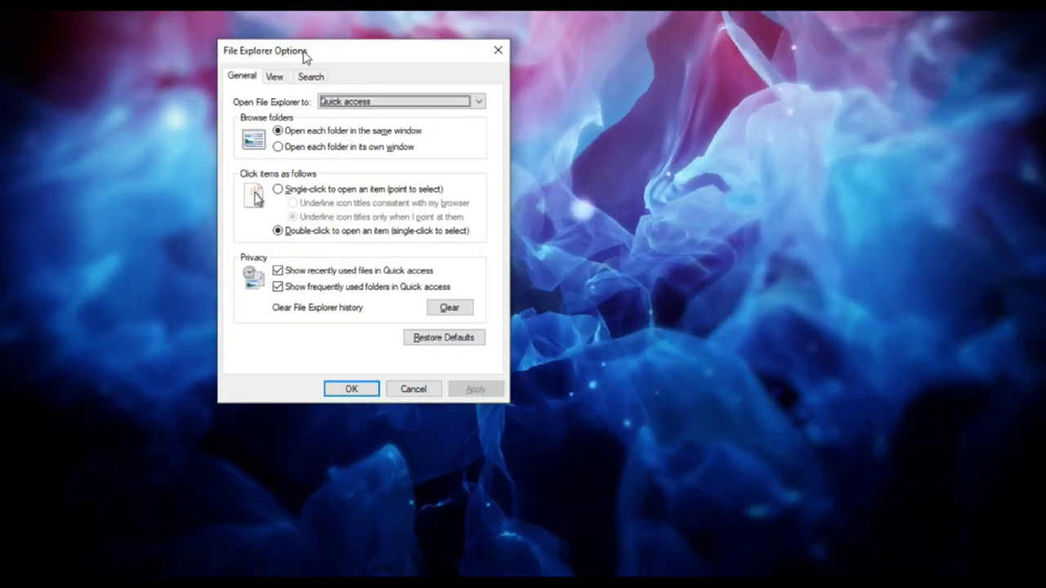
{"action": "left_click", "coordinate": [276, 77]}
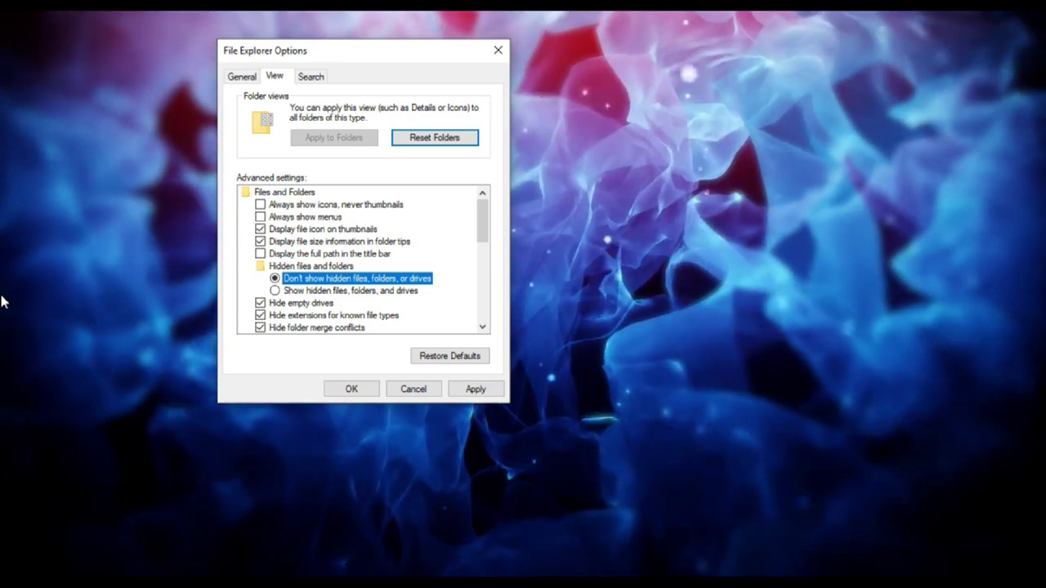
Step: Show the general settings of File Explorer Options, and run the command . from the Run dialog
{"action": "left_click", "coordinate": [237, 77]}
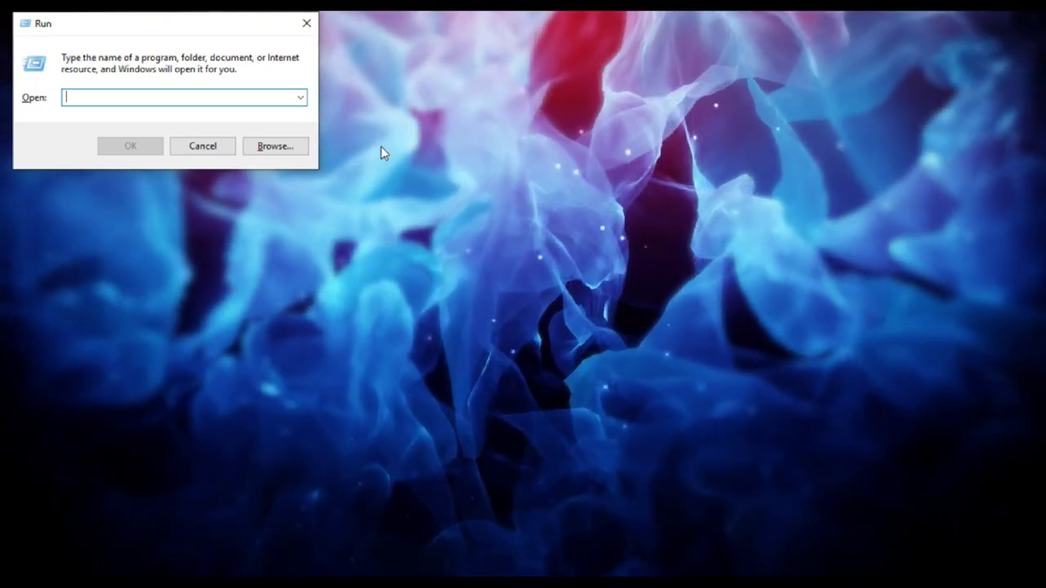
{"action": "type", "text": "."}
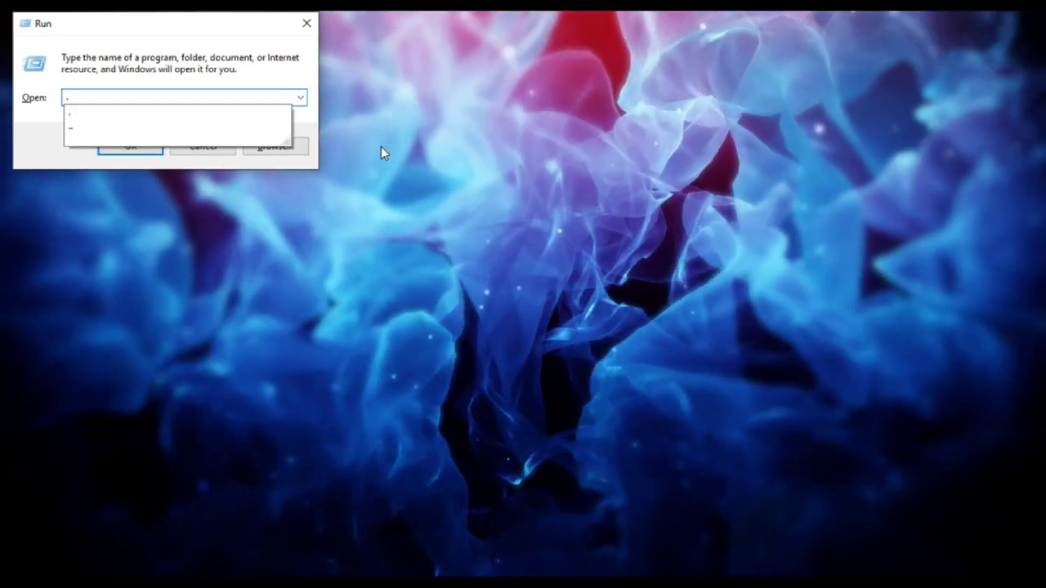
{"action": "key", "text": "Return"}
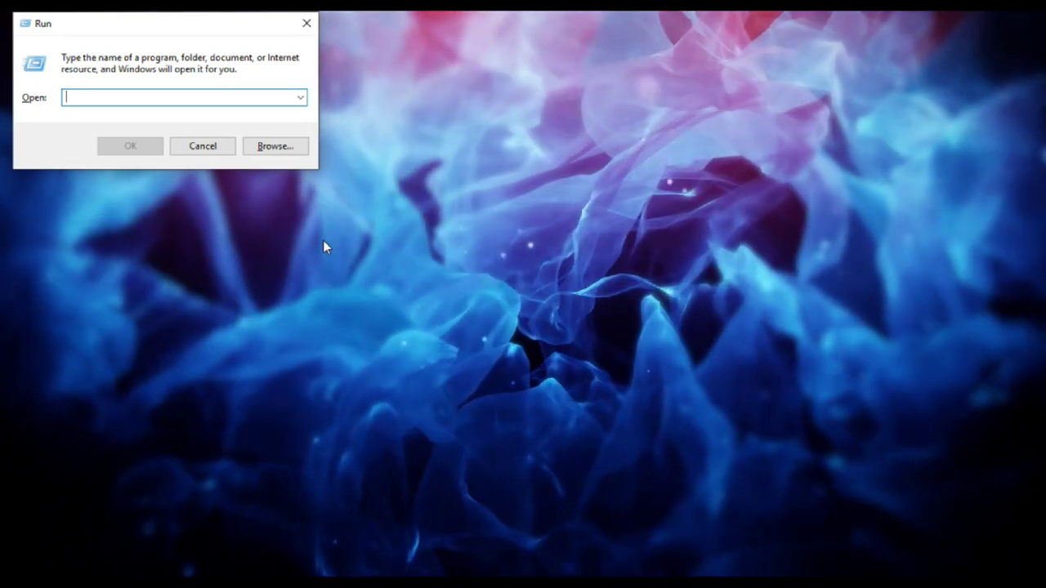
Step: Open the temporary files folder with the Run command %temp%
{"action": "type", "text": "%temp"}
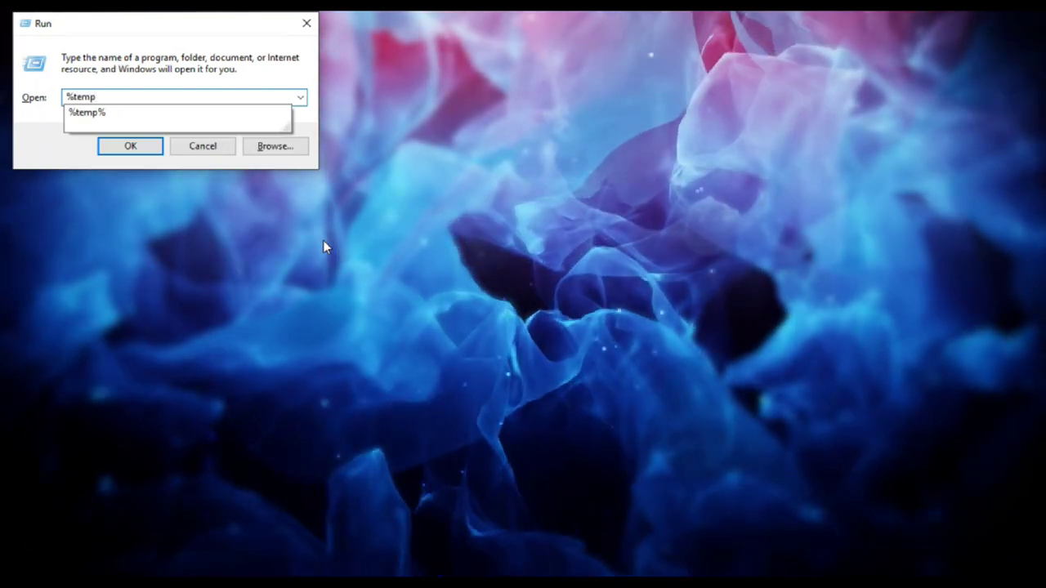
{"action": "type", "text": "%"}
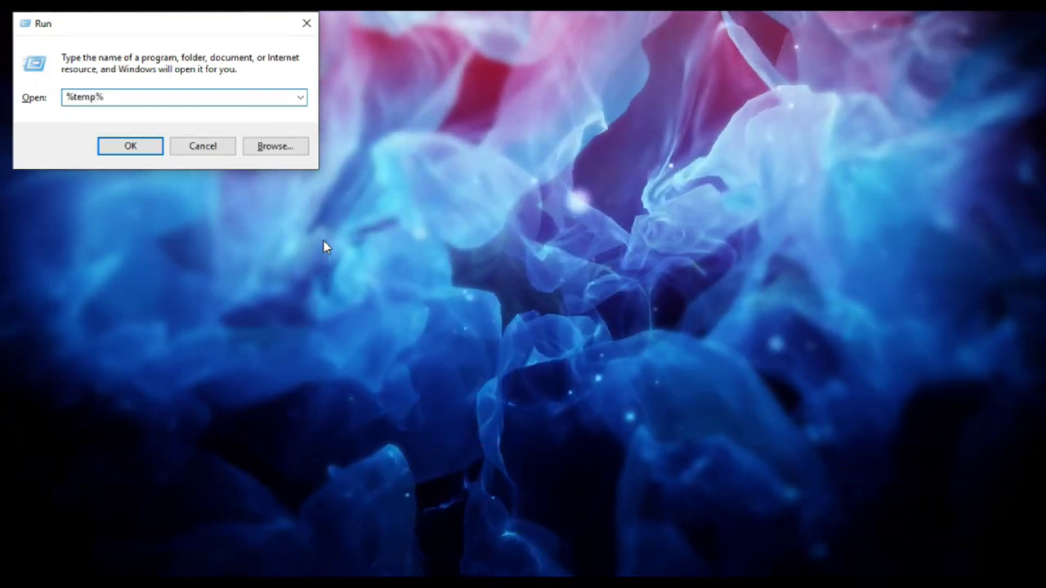
{"action": "key", "text": "Return"}
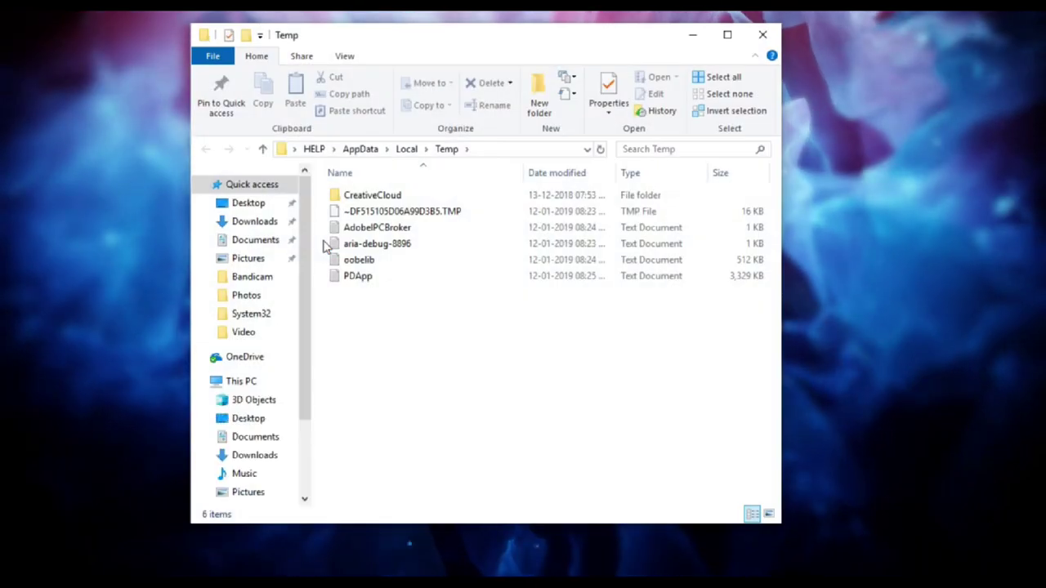
Step: Try to delete all items in the Temp folder, cancelling at the CreativeCloud folder
{"action": "left_click_drag", "start_coordinate": [343, 306], "coordinate": [350, 211]}
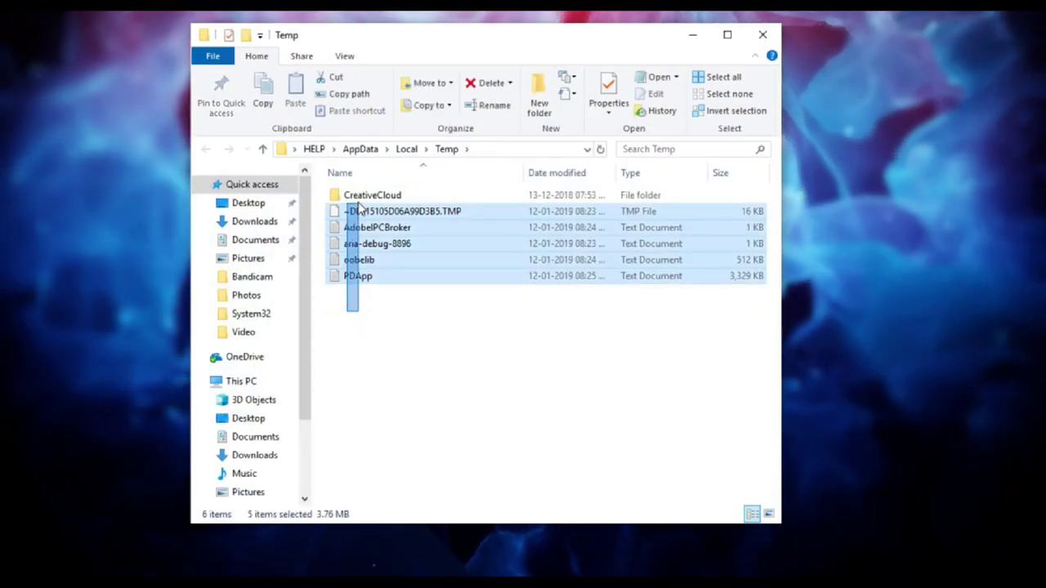
{"action": "left_click", "coordinate": [356, 196]}
{"action": "key", "text": "ctrl+a"}
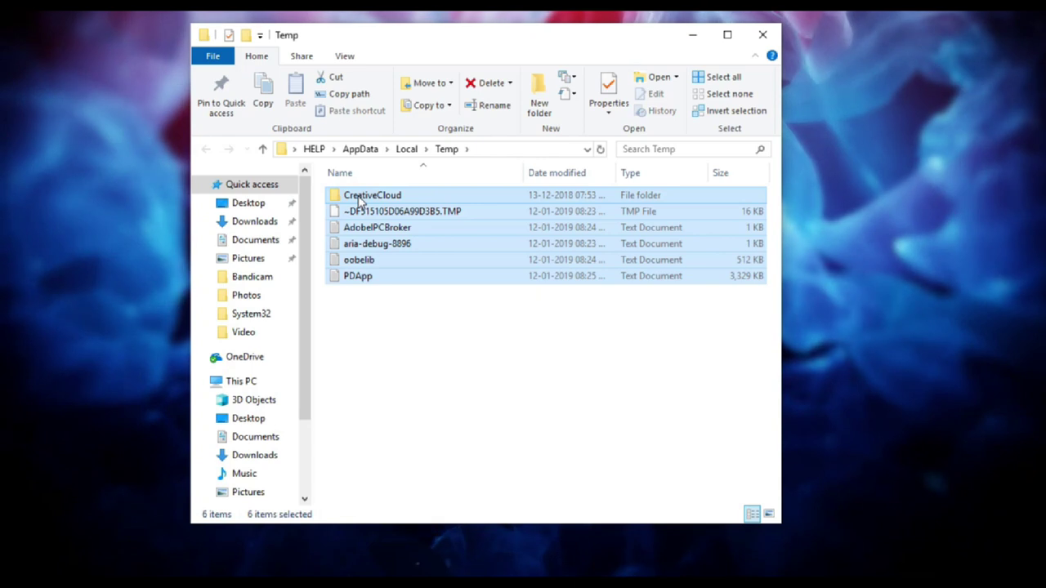
{"action": "key", "text": "Delete"}
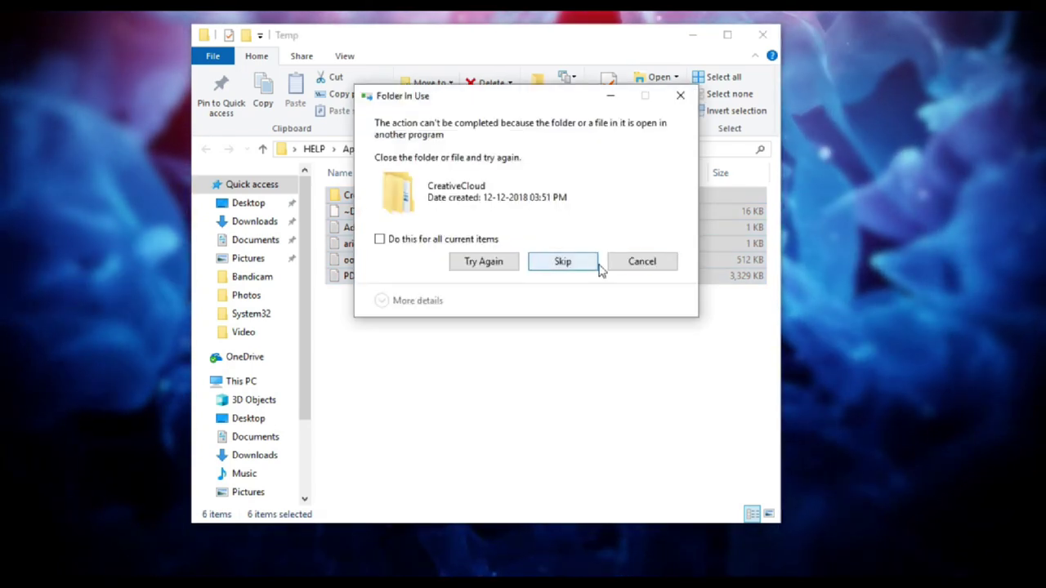
{"action": "left_click", "coordinate": [641, 261]}
{"action": "left_click", "coordinate": [497, 336]}
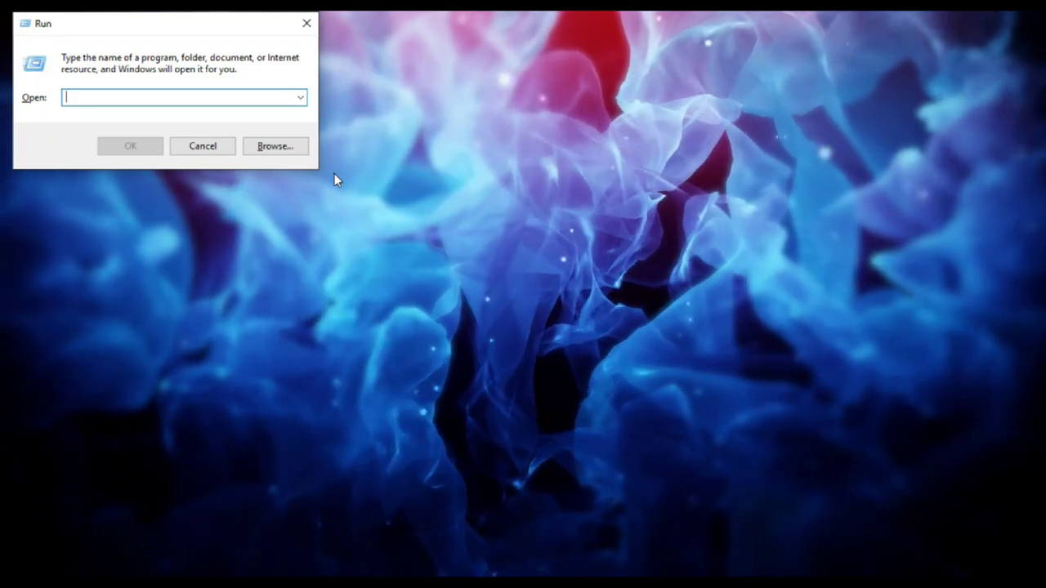
Step: Launch Task Manager from the Run dialog with the command taskmgr
{"action": "type", "text": "taskmgr"}
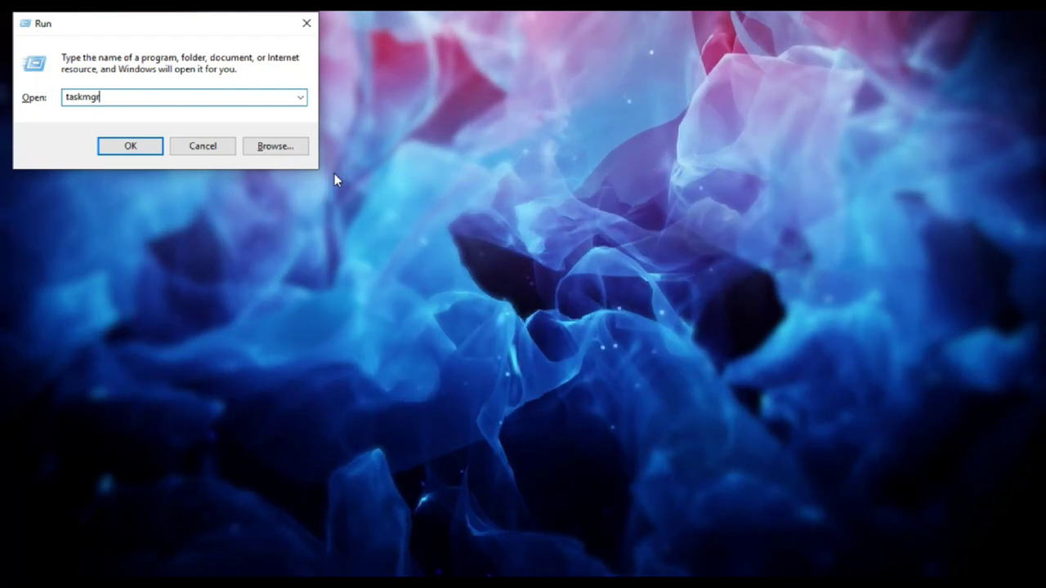
{"action": "key", "text": "Return"}
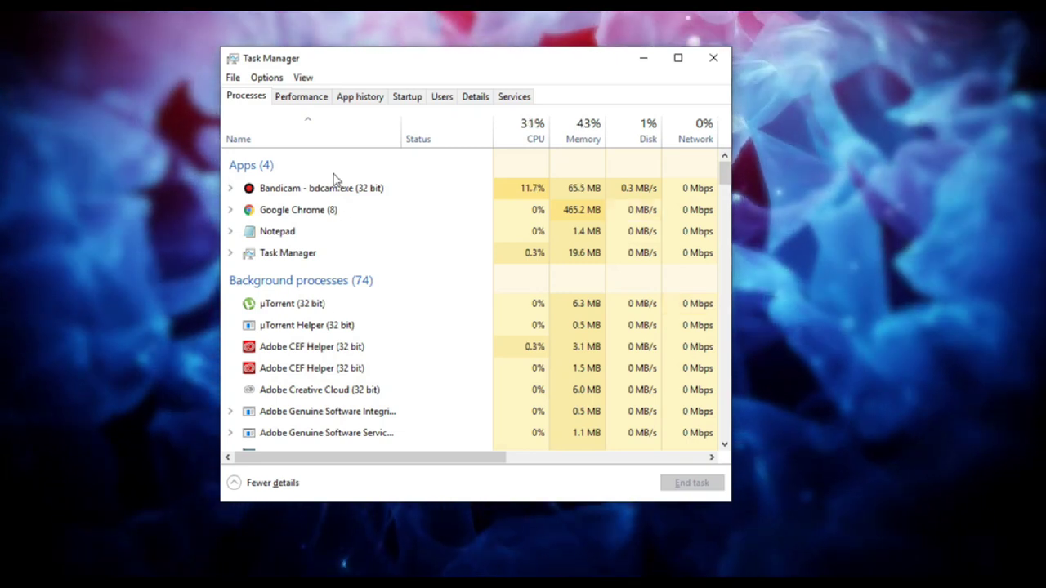
Step: Examine Task Manager's performance, app history, startup, users, details and services information
{"action": "left_click", "coordinate": [301, 97]}
{"action": "left_click", "coordinate": [361, 97]}
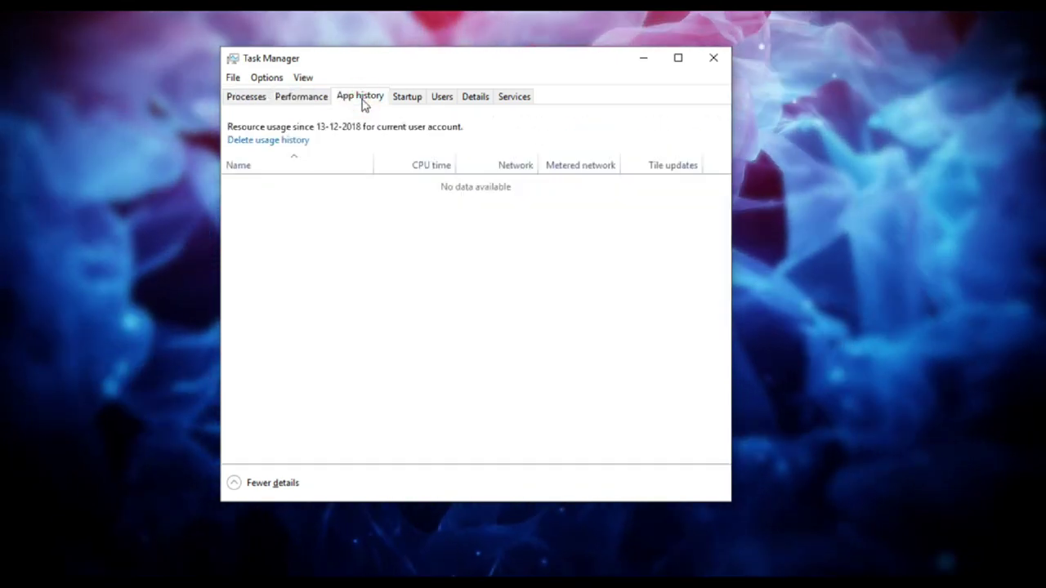
{"action": "left_click", "coordinate": [406, 100]}
{"action": "left_click", "coordinate": [442, 97]}
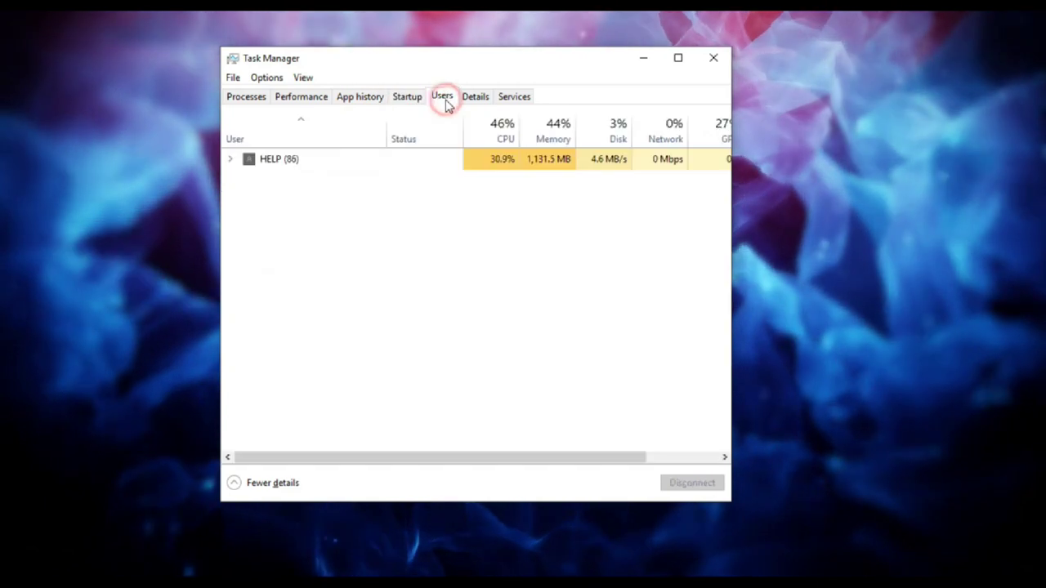
{"action": "left_click", "coordinate": [474, 97]}
{"action": "left_click", "coordinate": [513, 98]}
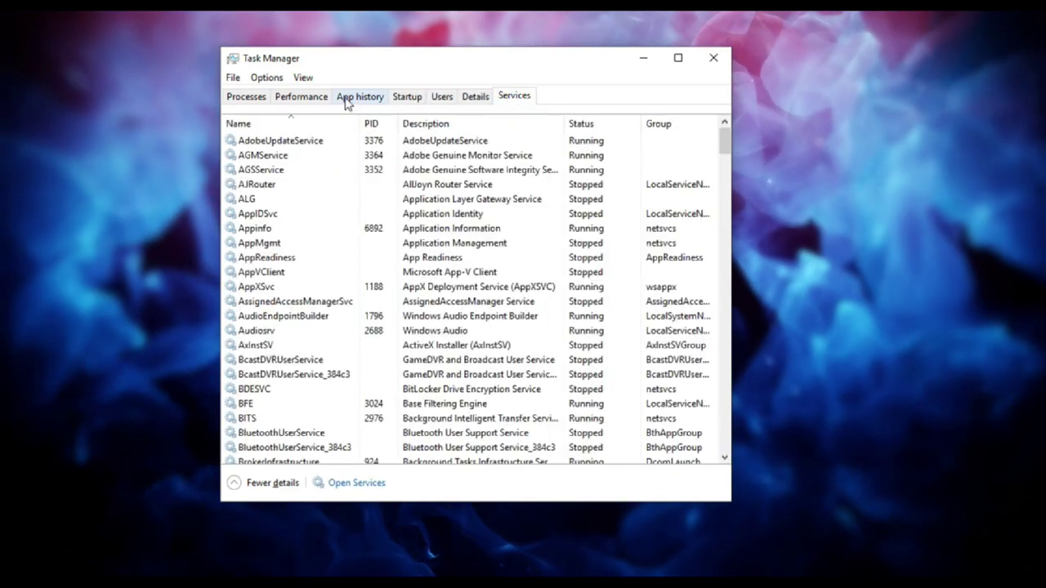
{"action": "left_click", "coordinate": [406, 98]}
{"action": "left_click", "coordinate": [369, 102]}
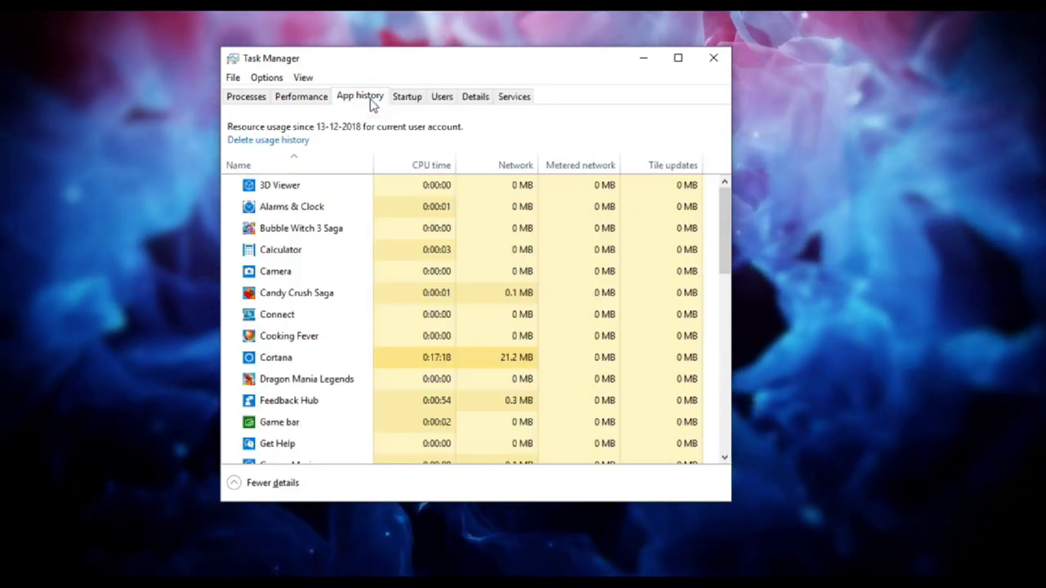
{"action": "left_click", "coordinate": [302, 98]}
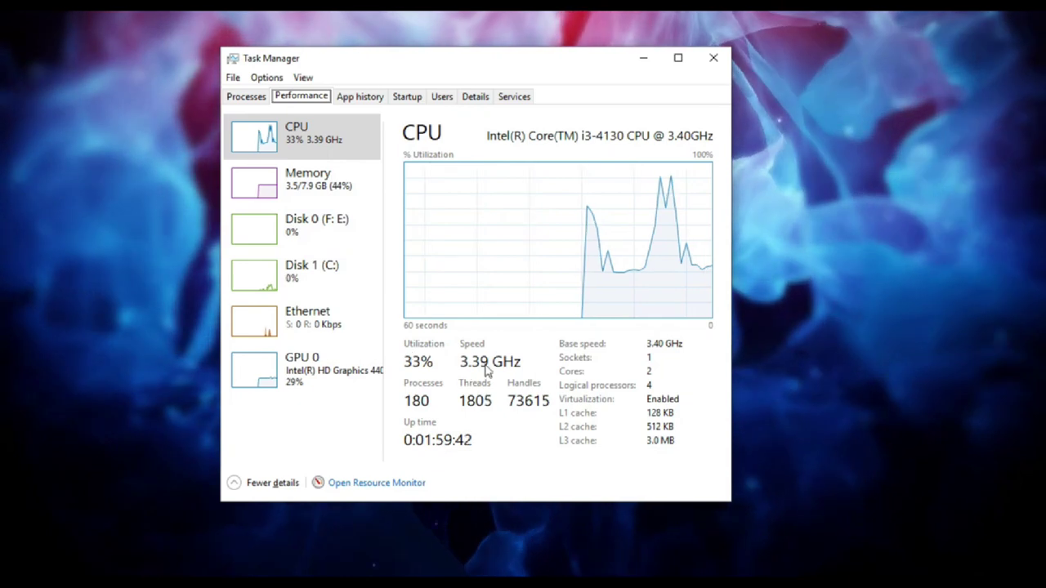
Step: Show the End task option for Google Chrome in the list of running processes and dismiss it
{"action": "left_click", "coordinate": [245, 96]}
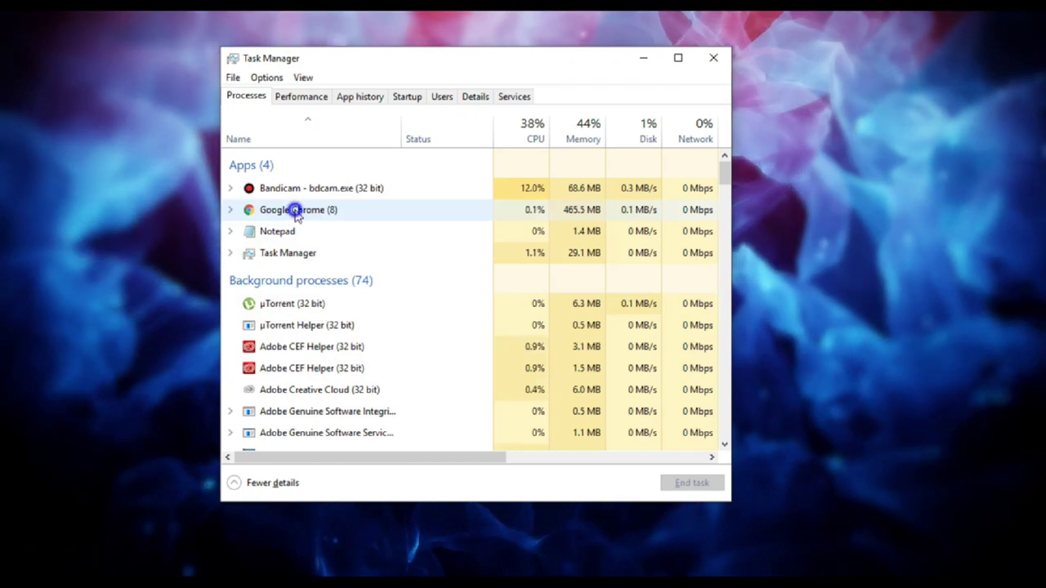
{"action": "right_click", "coordinate": [295, 210]}
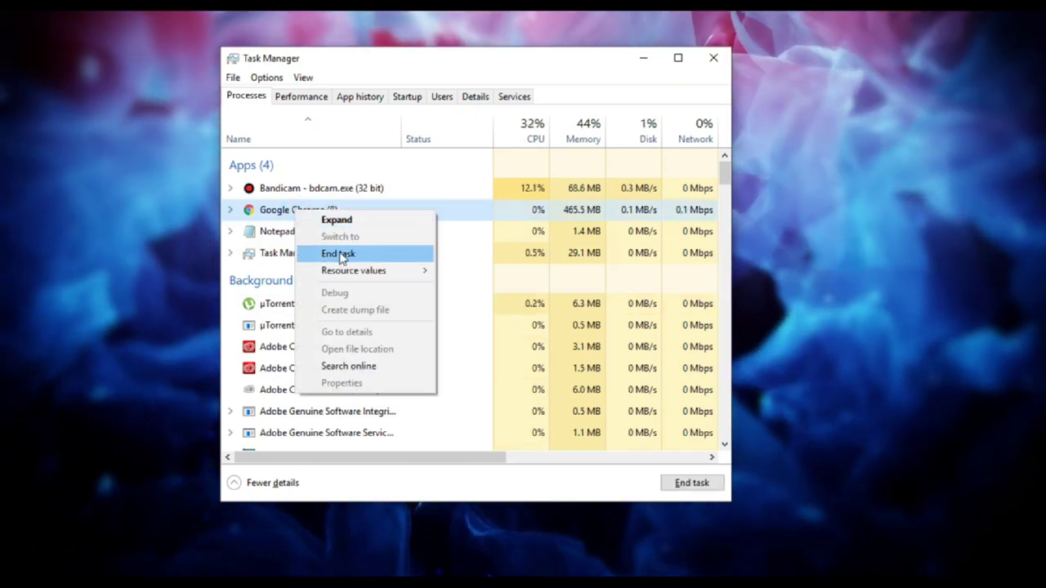
{"action": "left_click", "coordinate": [458, 70]}
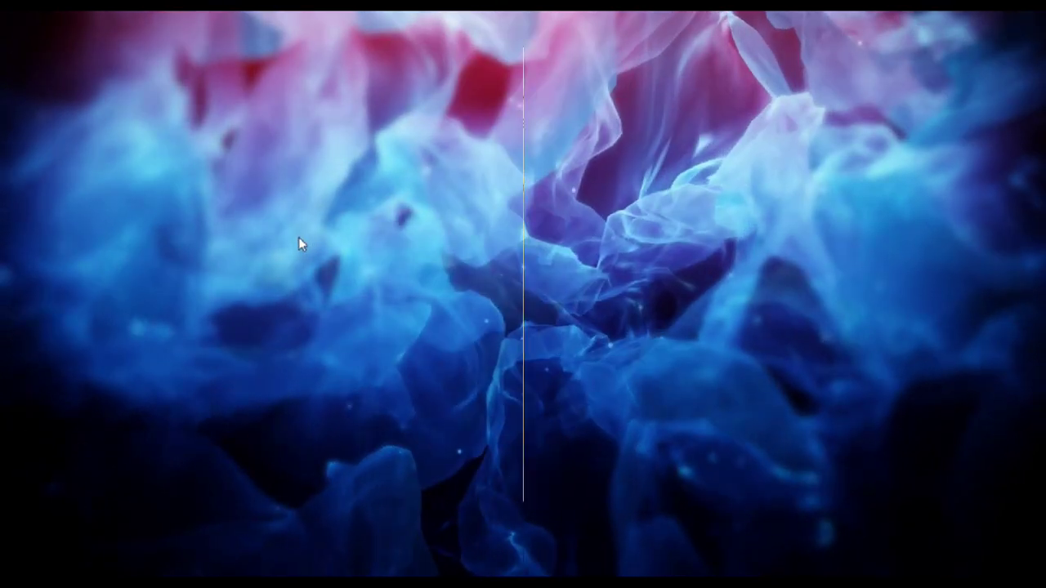